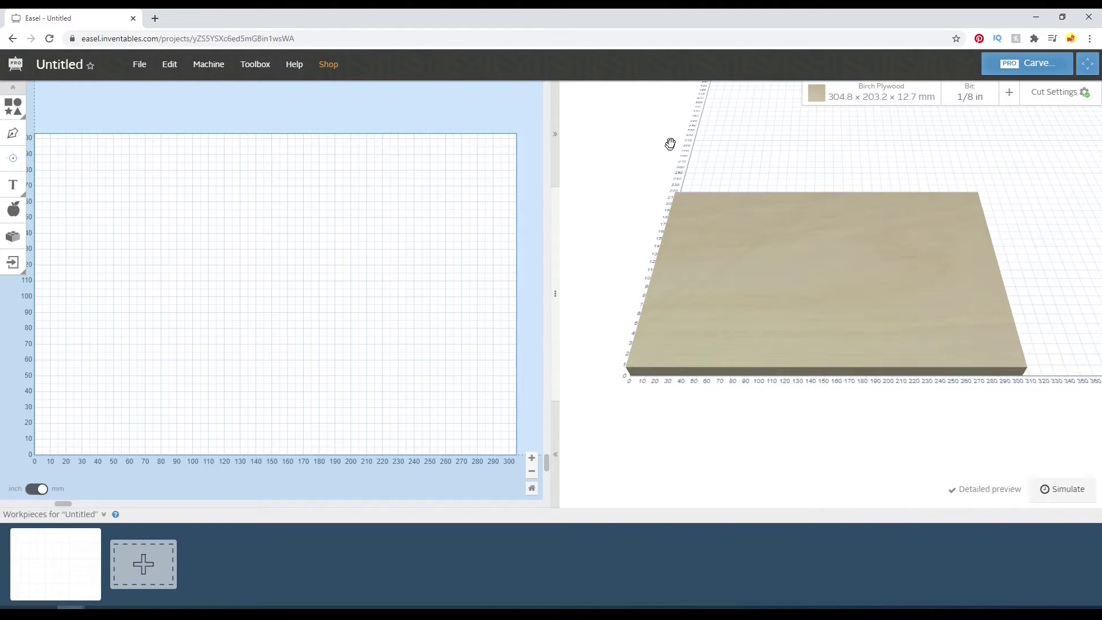
# Step: Switch units to inches and resize the birch plywood to 30 × 18 in
pyautogui.click(881, 91)
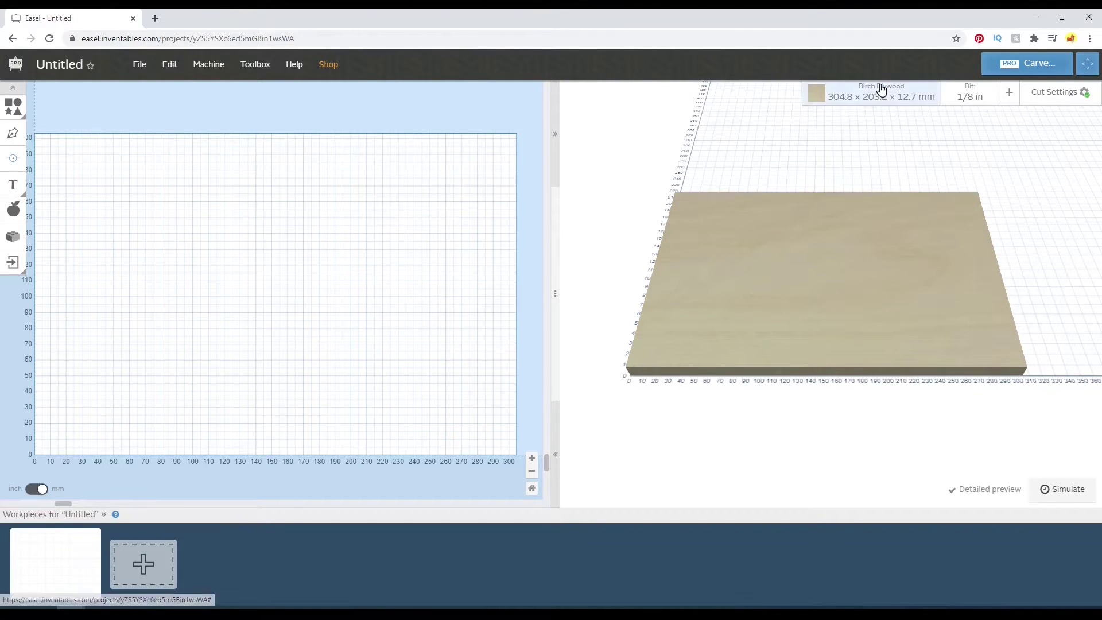
pyautogui.click(36, 488)
pyautogui.click(701, 279)
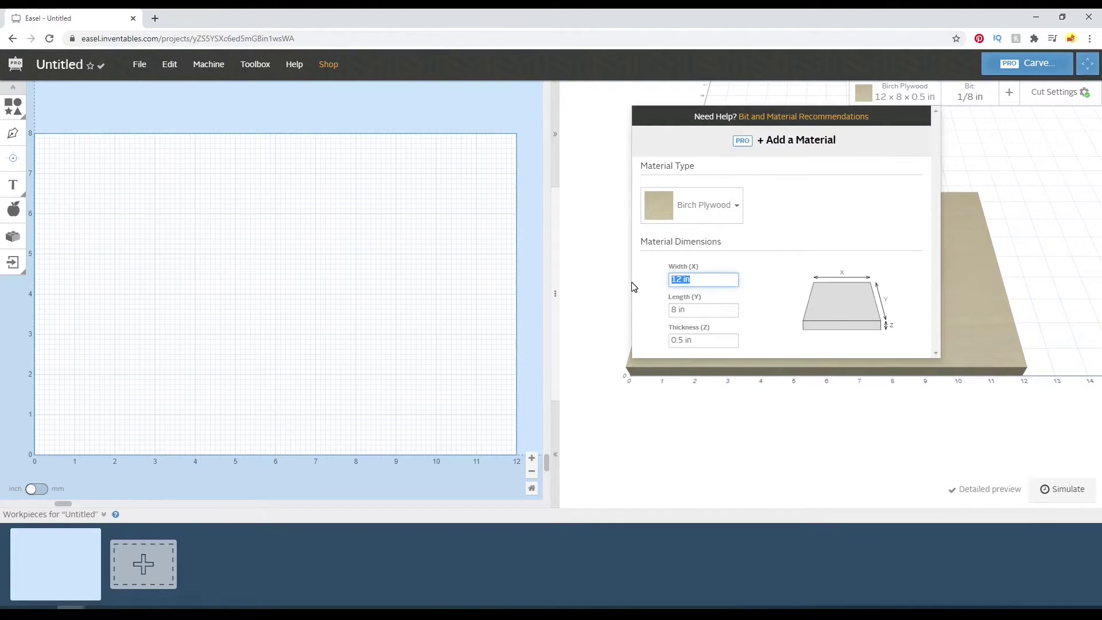
pyautogui.write('30')
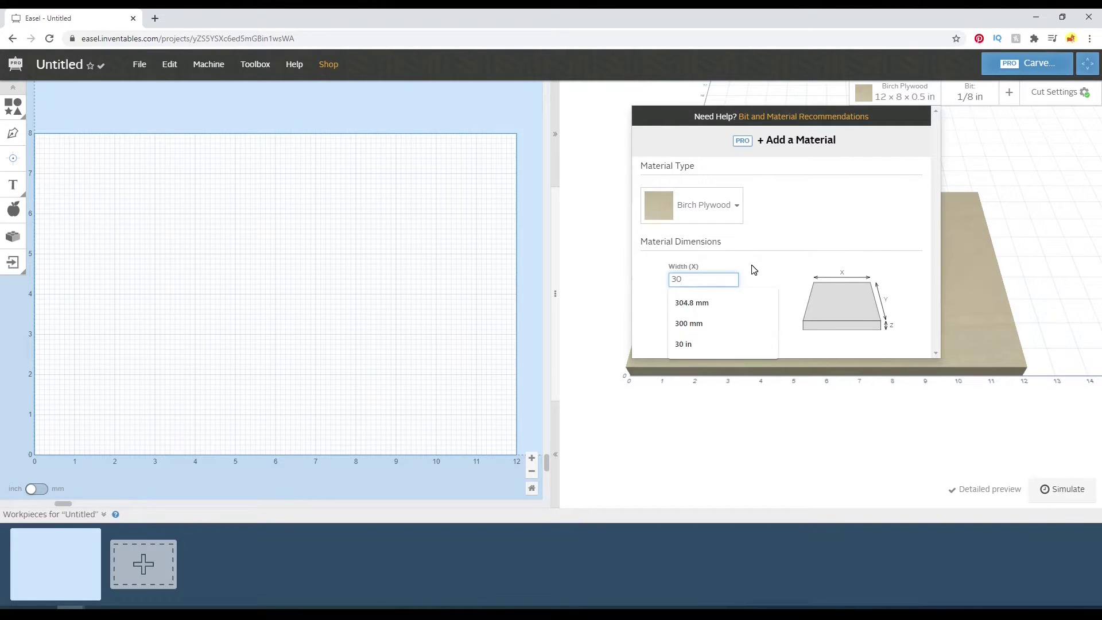
pyautogui.press('Tab')
pyautogui.write('18')
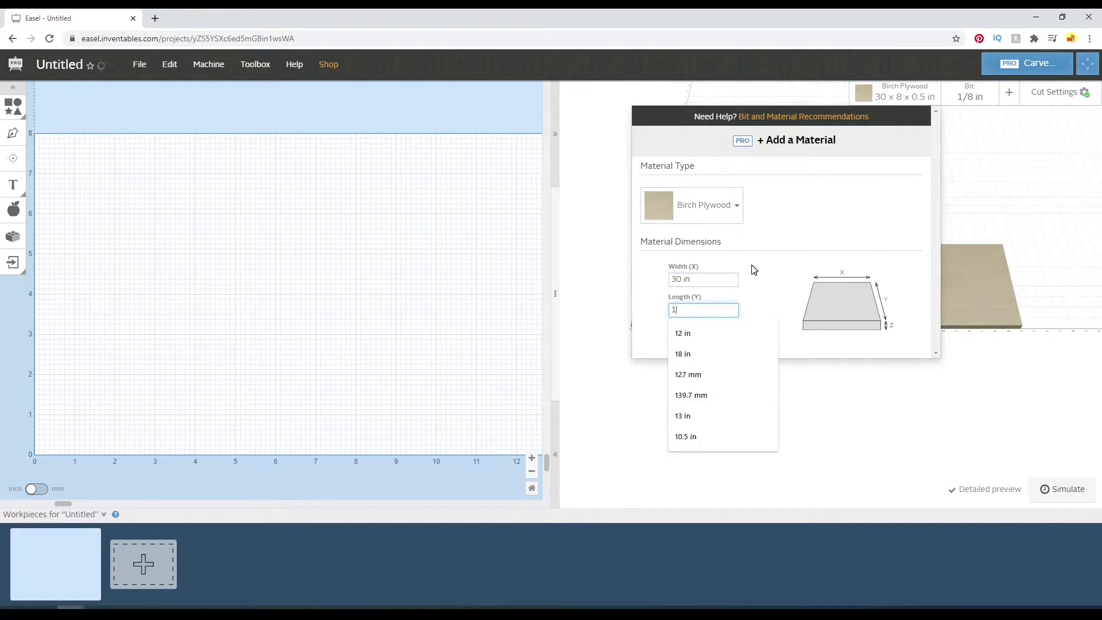
pyautogui.click(435, 305)
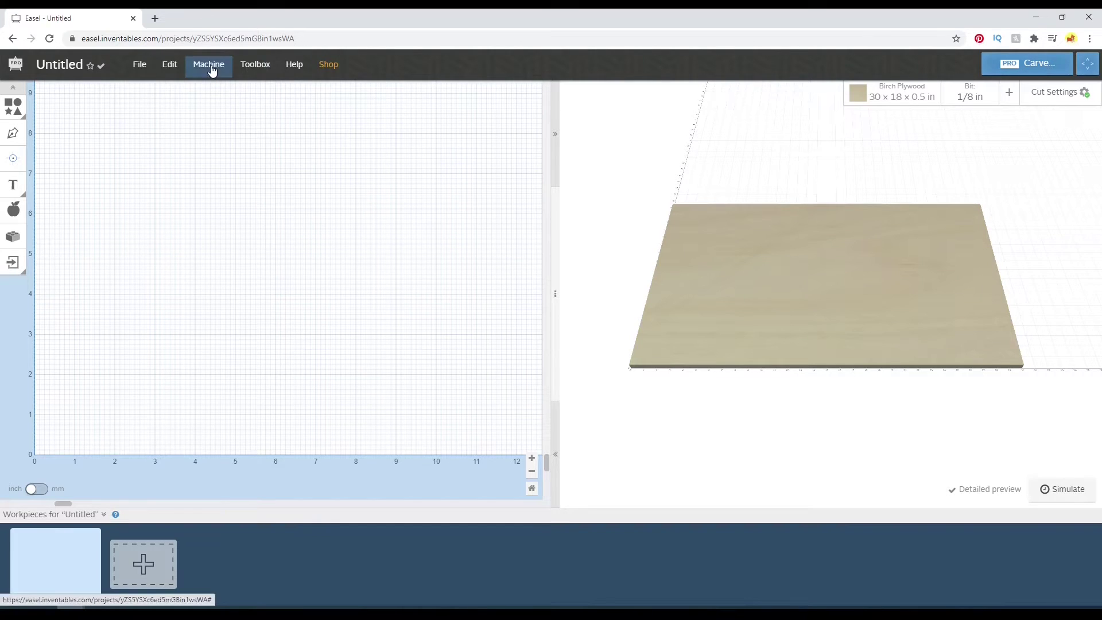
# Step: Add a square and place it at X 0, Y 0 with width 25 and height 12 in
pyautogui.click(13, 106)
pyautogui.click(36, 107)
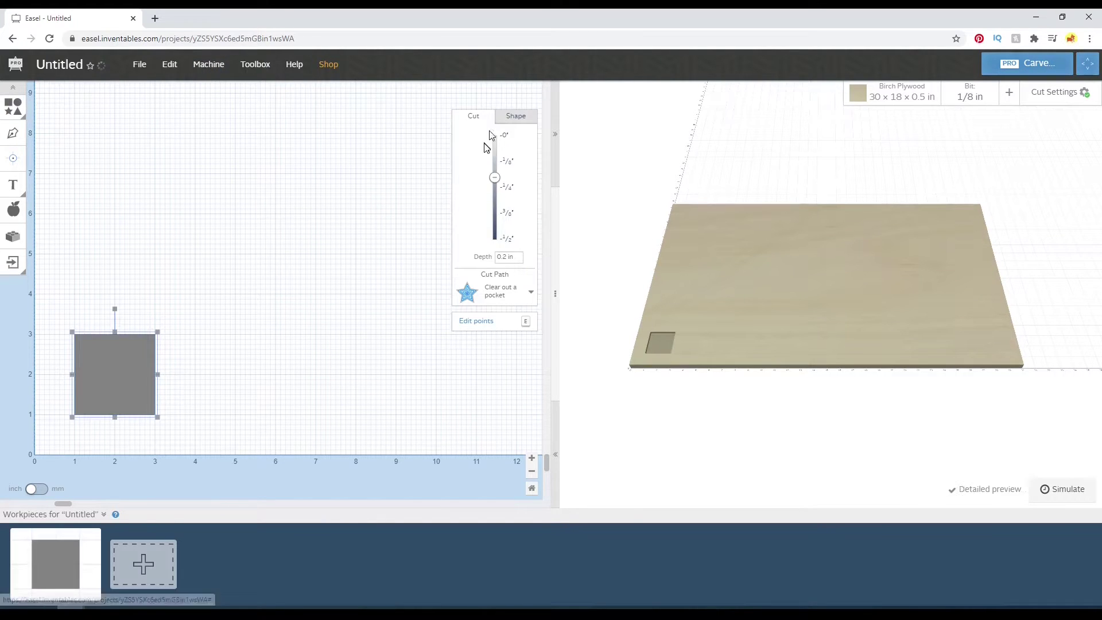
pyautogui.click(517, 116)
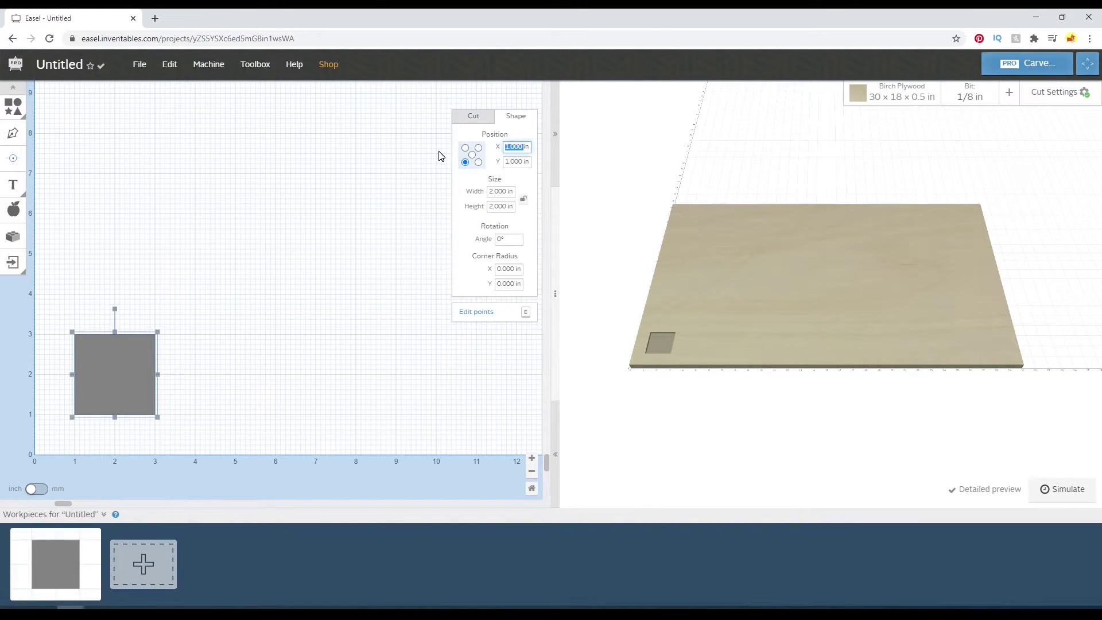
pyautogui.write('0')
pyautogui.press('Tab')
pyautogui.write('0')
pyautogui.press('Tab')
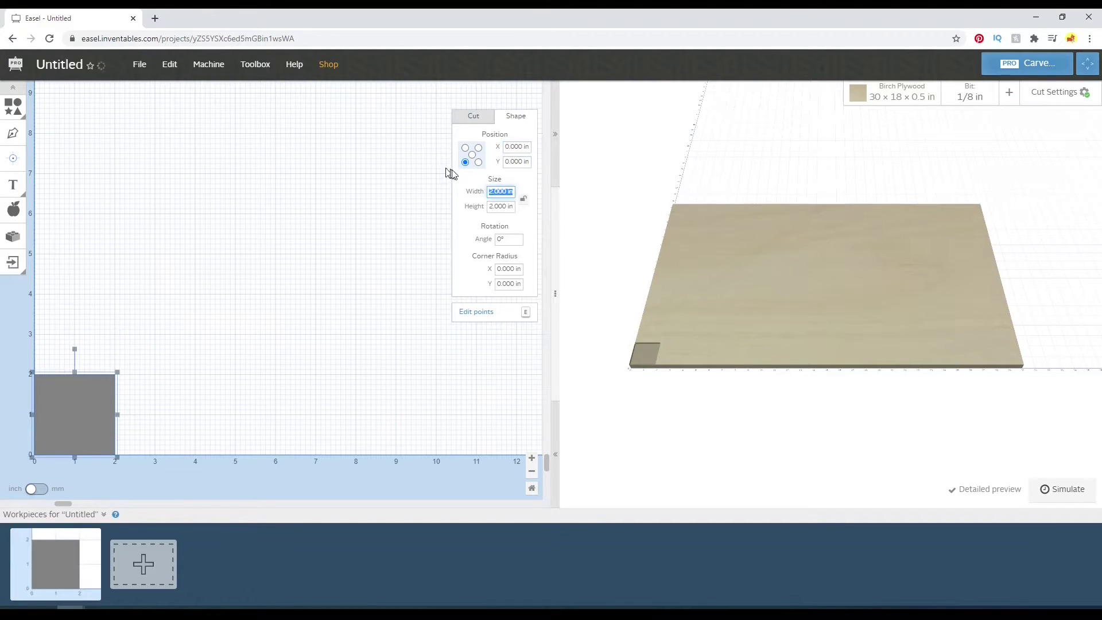
pyautogui.write('25')
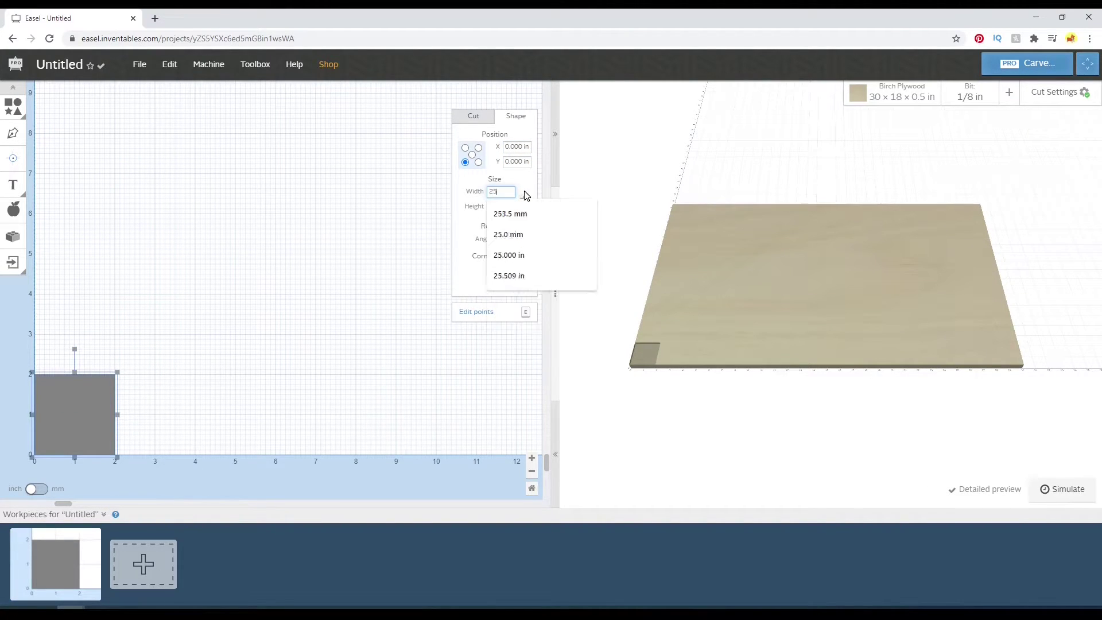
pyautogui.press('Tab')
pyautogui.write('12')
pyautogui.press('Tab')
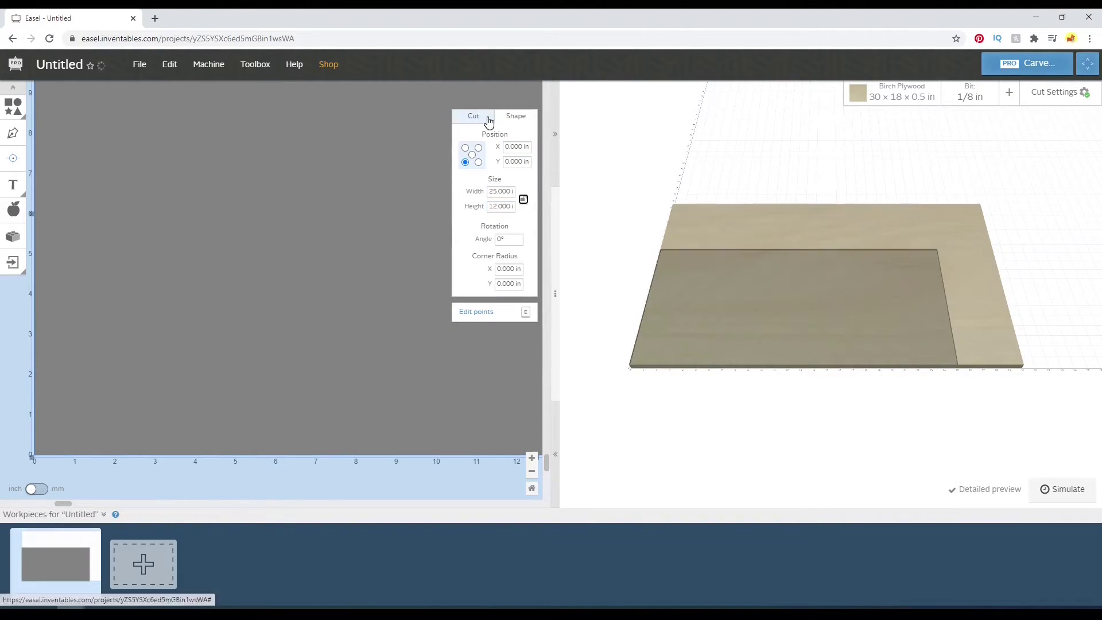
# Step: Set the rectangle's cut depth to 0.01 in
pyautogui.click(483, 118)
pyautogui.moveTo(511, 260); pyautogui.dragTo(445, 259)
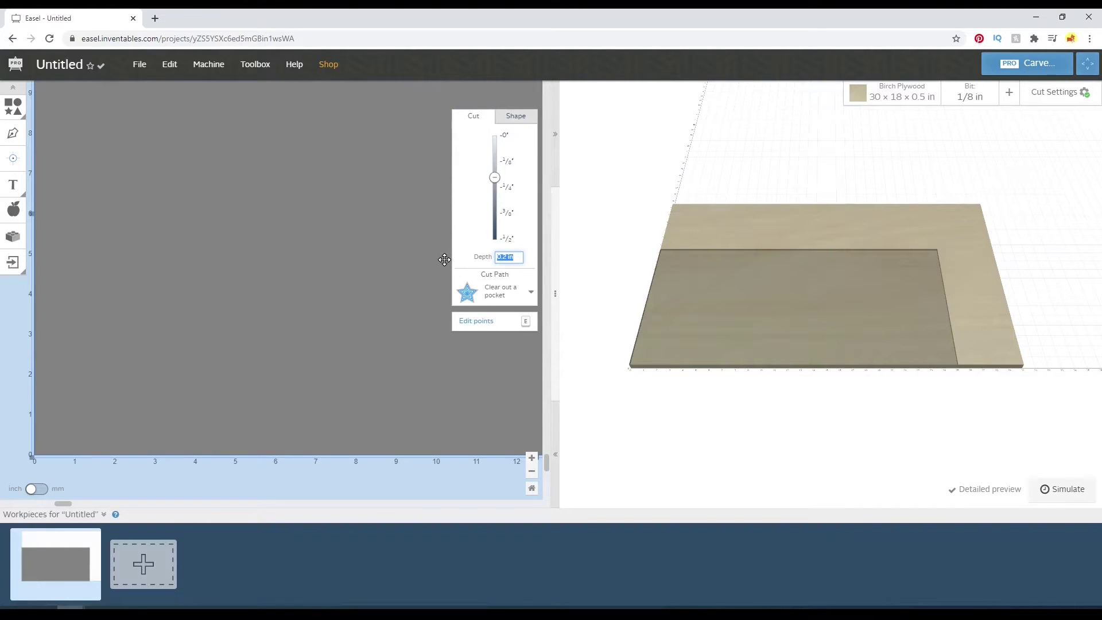
pyautogui.write('0.01')
pyautogui.press('Return')
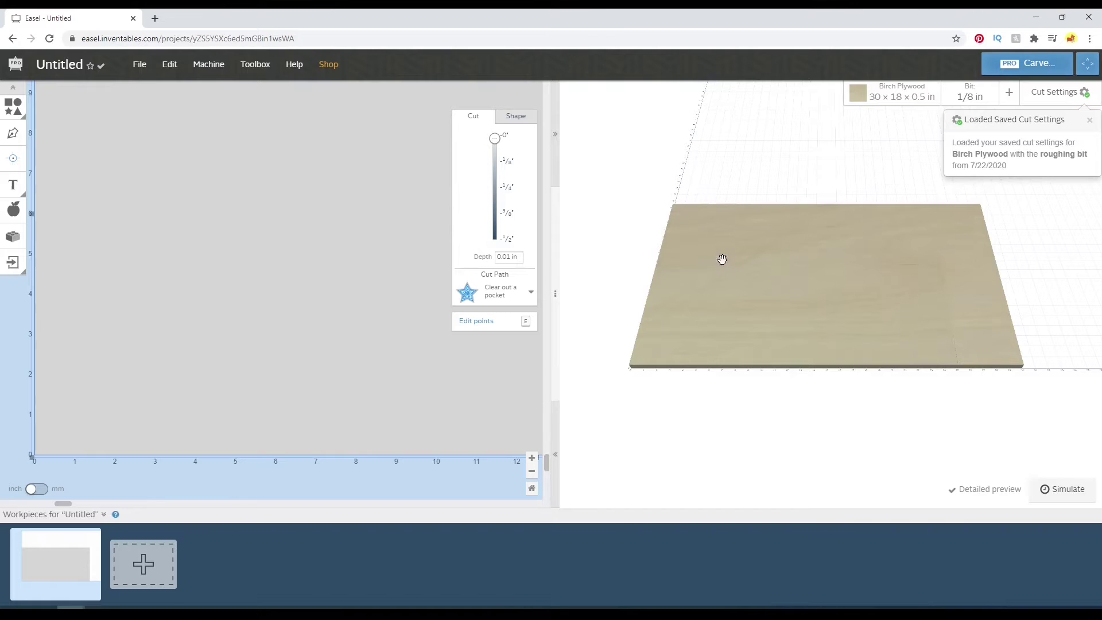
pyautogui.click(1044, 95)
# Step: Set manual cut settings: feed 150 in/min, plunge 100 in/min, 0.2 in depth per pass
pyautogui.click(1027, 177)
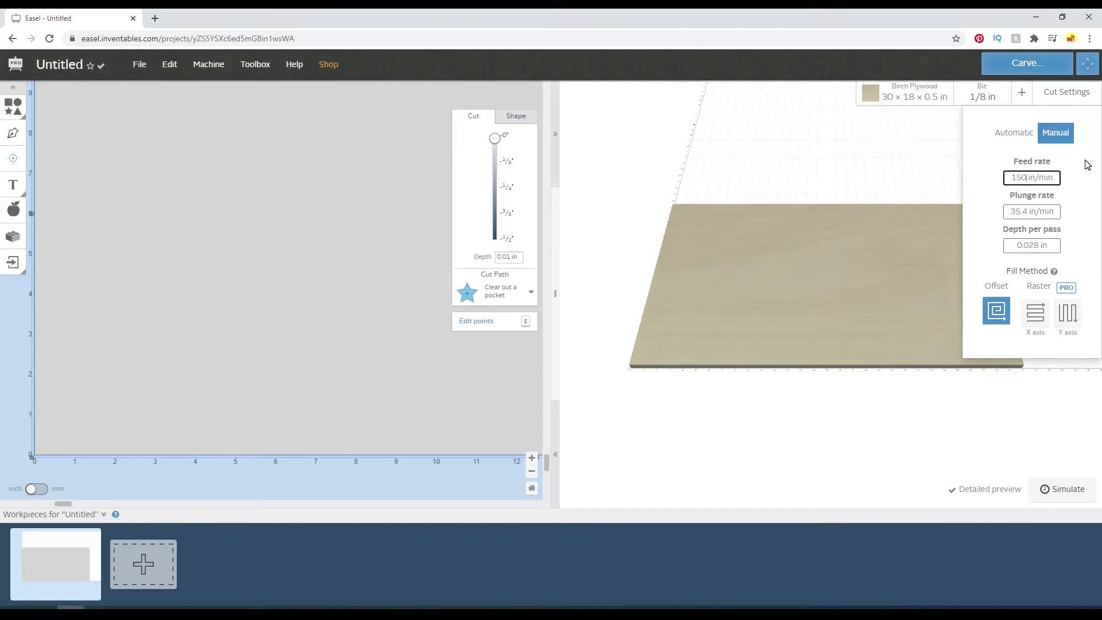
pyautogui.doubleClick(1023, 211)
pyautogui.write('100')
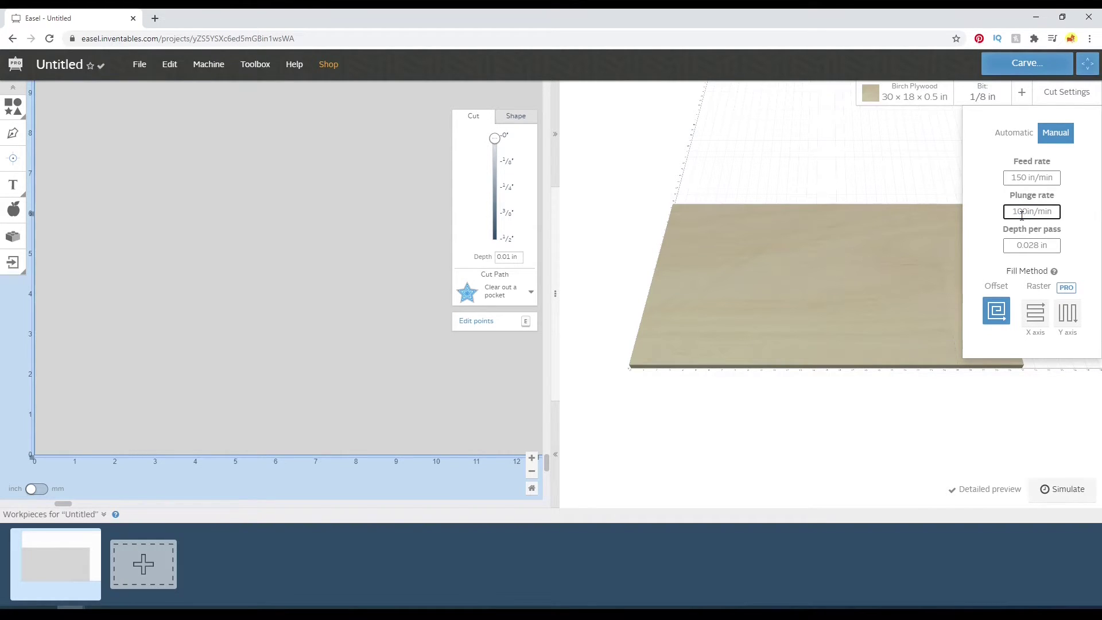
pyautogui.doubleClick(1031, 246)
pyautogui.press('BackSpace')
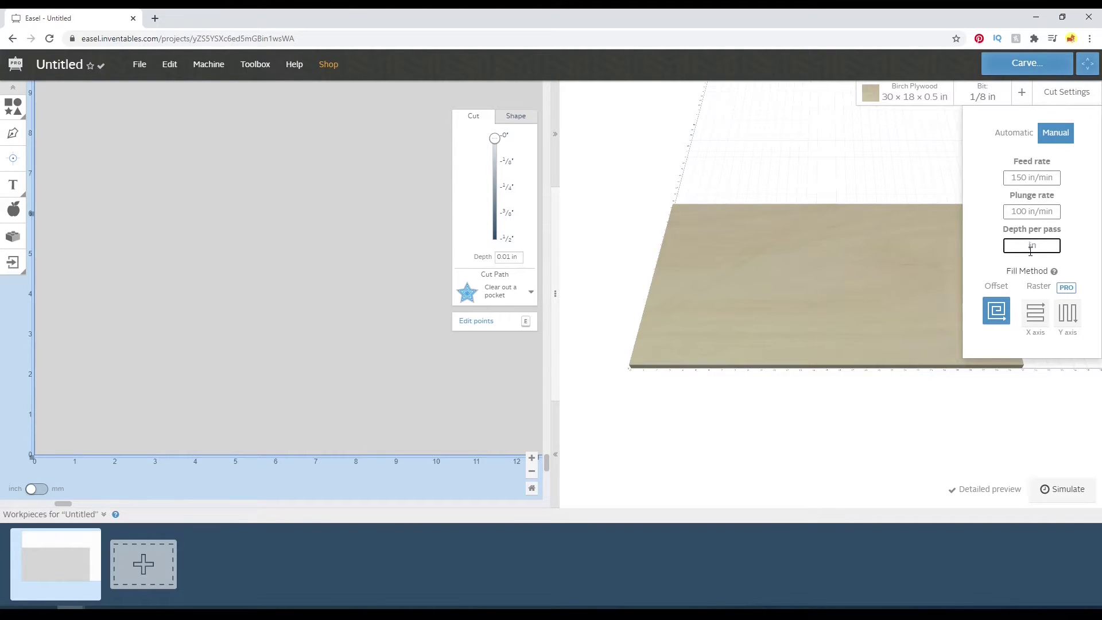
pyautogui.click(879, 166)
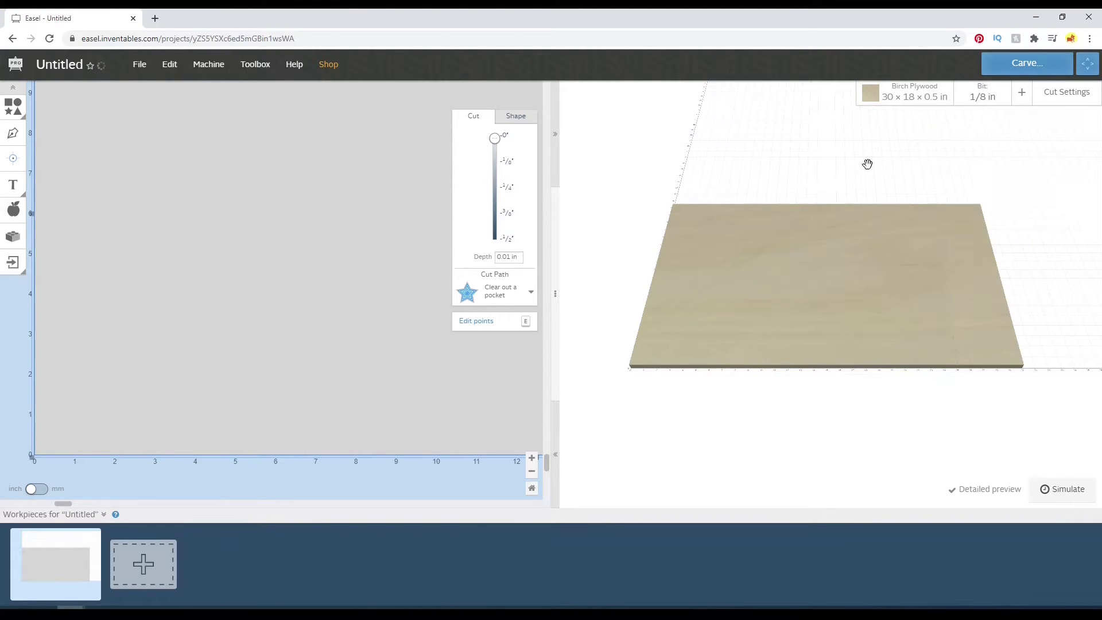
# Step: Recheck the cut settings and the 0.01 in pocket depth, then widen the design canvas
pyautogui.click(1071, 93)
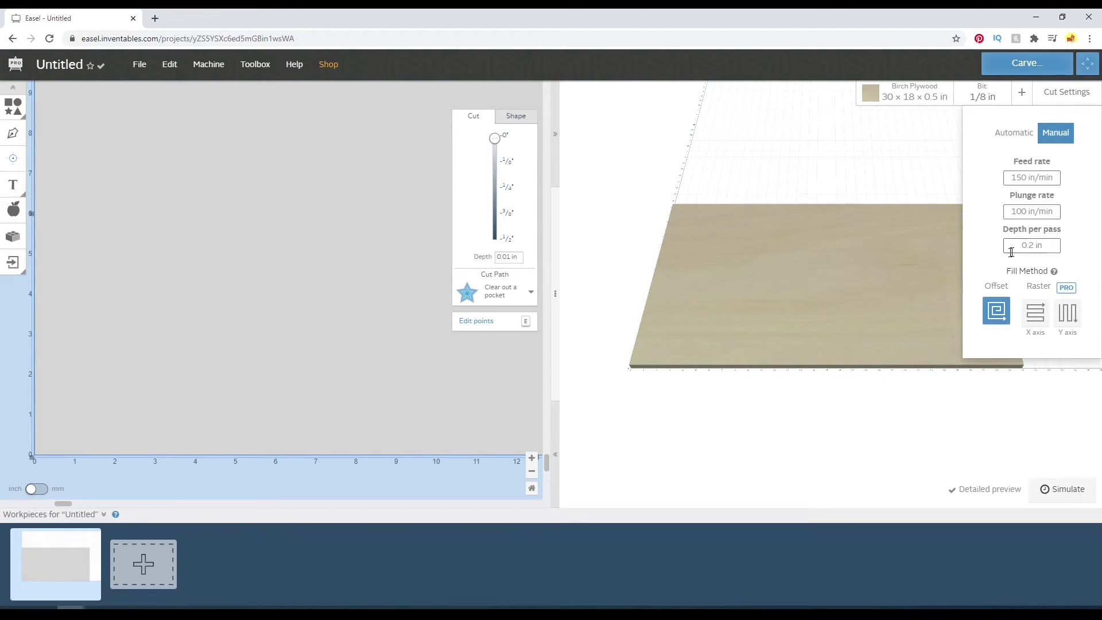
pyautogui.click(907, 166)
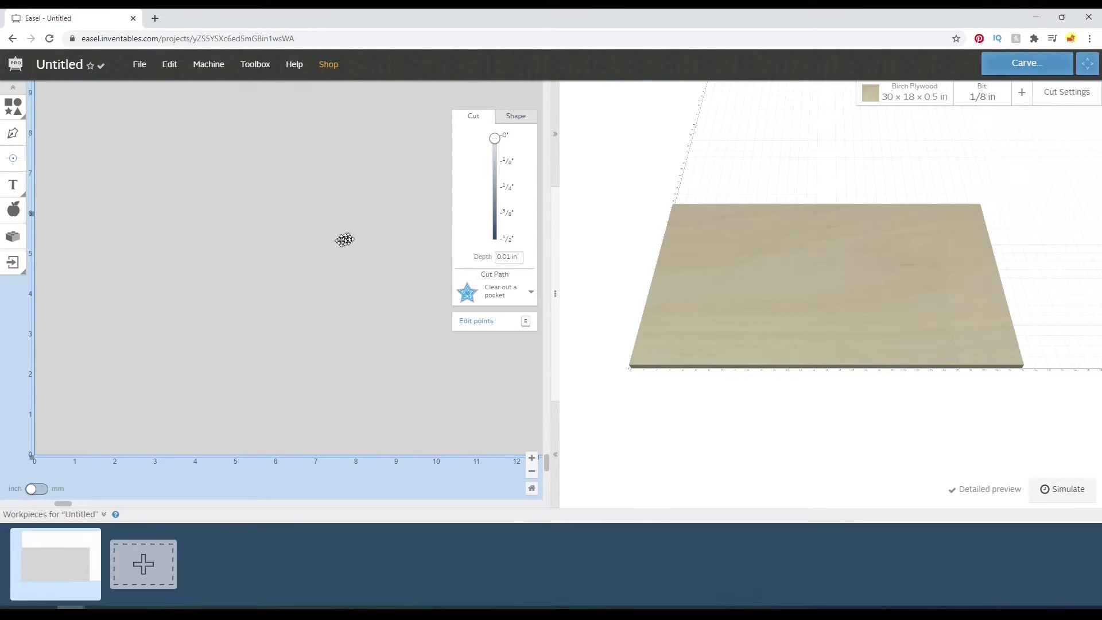
pyautogui.click(508, 259)
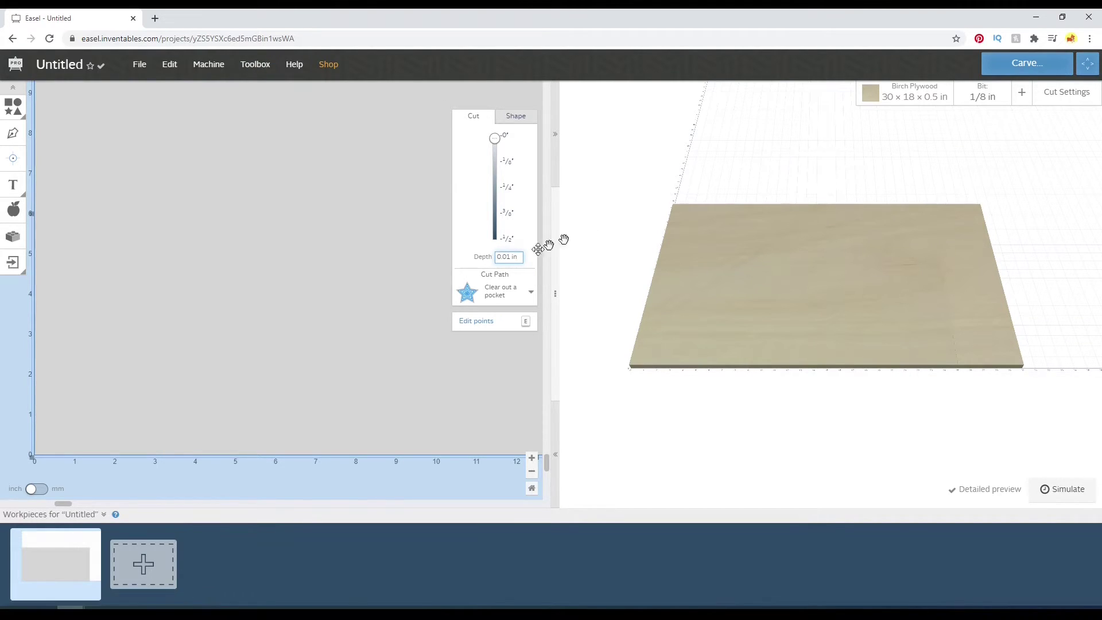
pyautogui.click(603, 160)
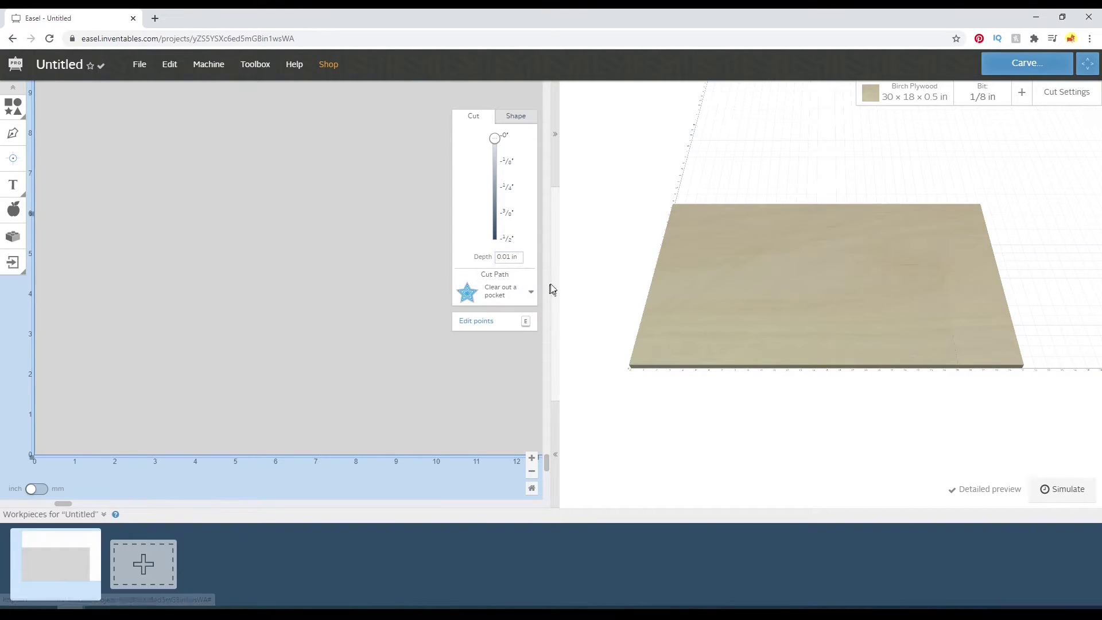
pyautogui.moveTo(553, 291); pyautogui.dragTo(643, 292)
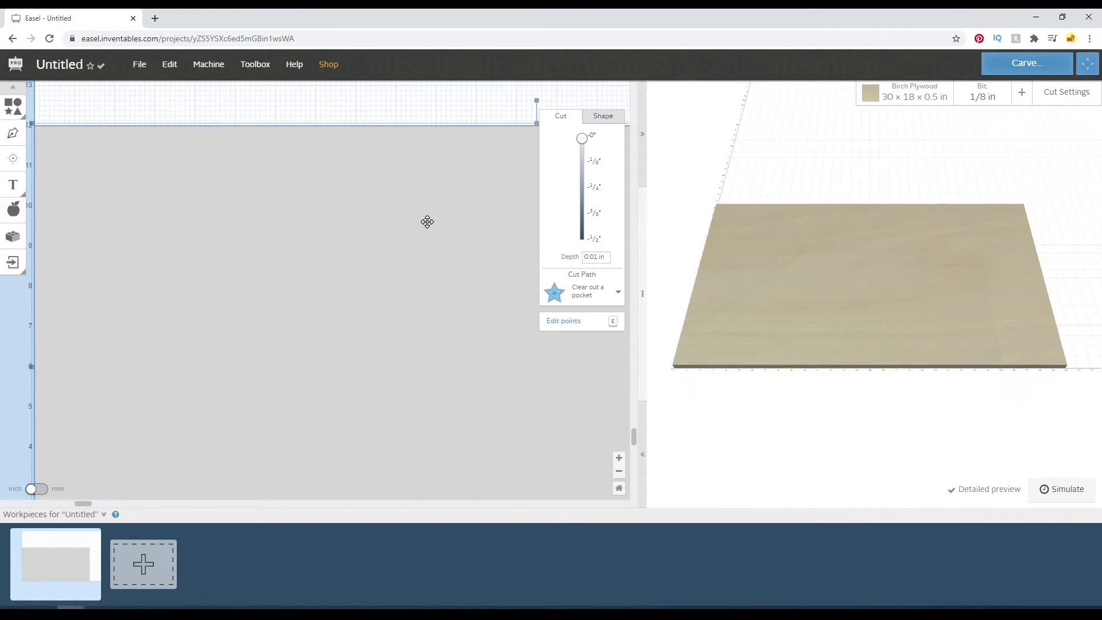
# Step: Choose a custom bit with a 5/8 in (0.625 in) width
pyautogui.click(979, 101)
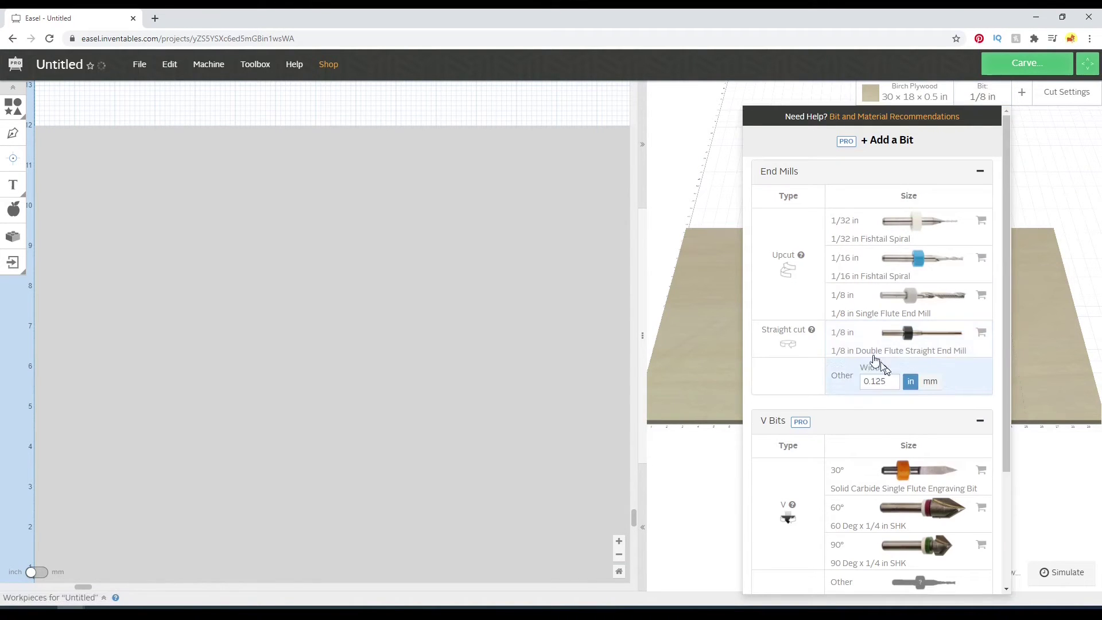
pyautogui.moveTo(894, 381); pyautogui.dragTo(854, 385)
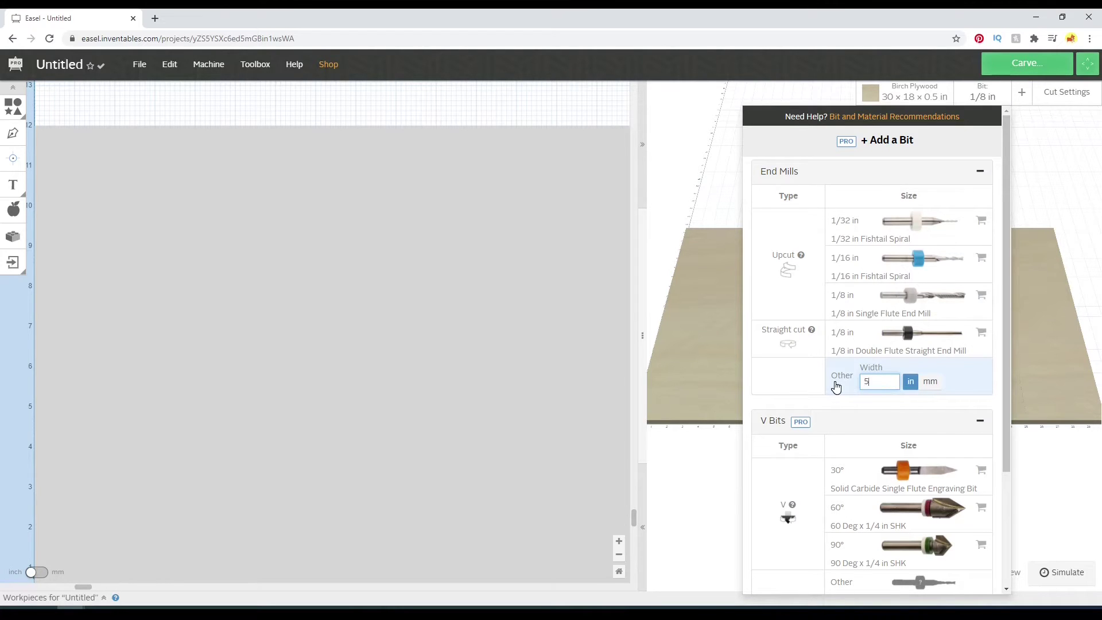
pyautogui.press('Return')
pyautogui.click(718, 343)
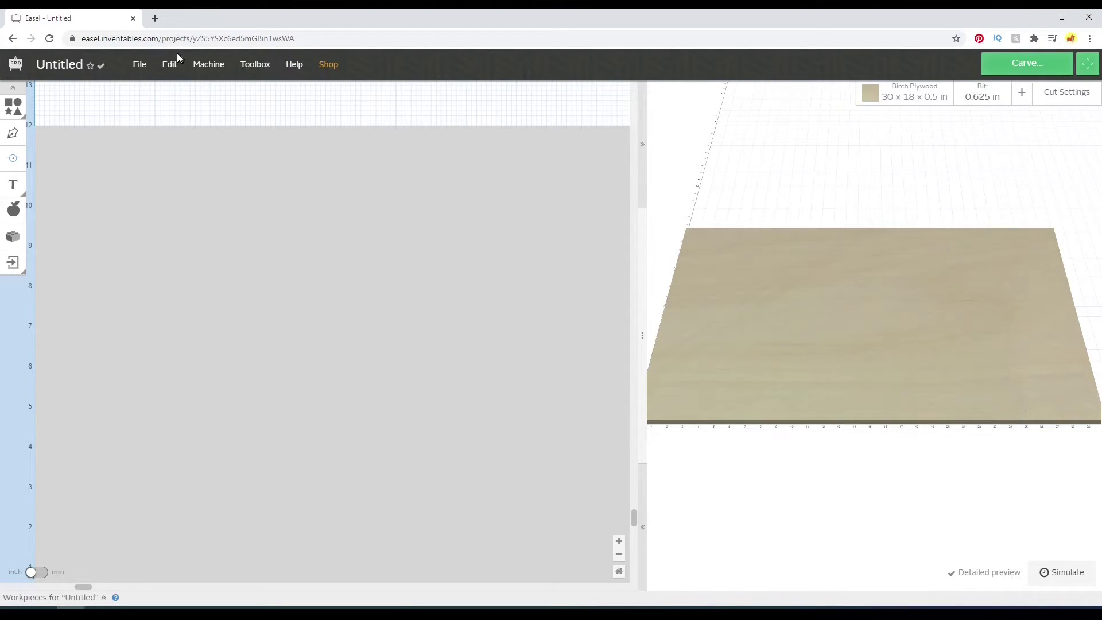
pyautogui.click(208, 65)
# Step: Review Safety Height and the 70% Step Over, then jog the spindle up 0.01 in
pyautogui.click(352, 284)
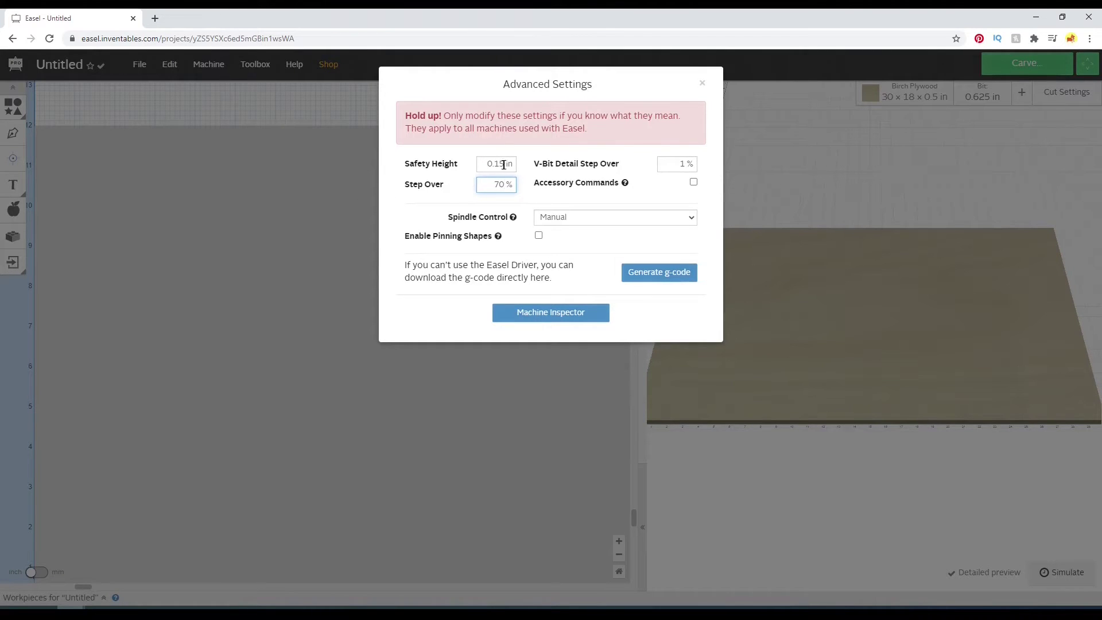
pyautogui.moveTo(506, 165); pyautogui.dragTo(497, 165)
pyautogui.click(367, 192)
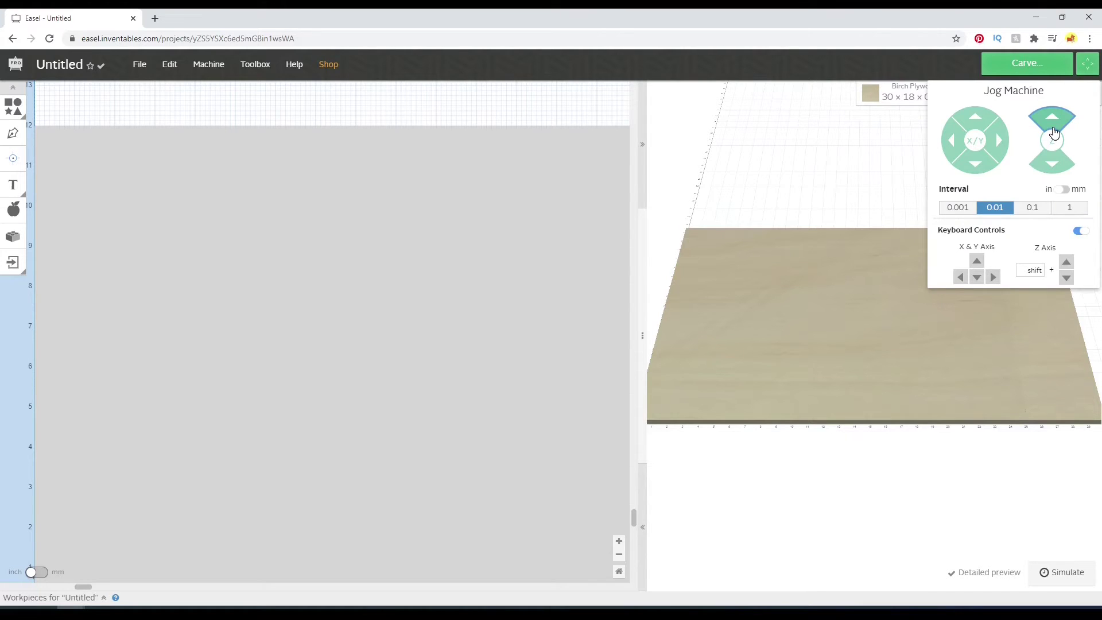
pyautogui.click(1052, 121)
# Step: Confirm material thickness, clamping, bit size, work zero, raised bit and running spindle in the carve checklist
pyautogui.click(1028, 63)
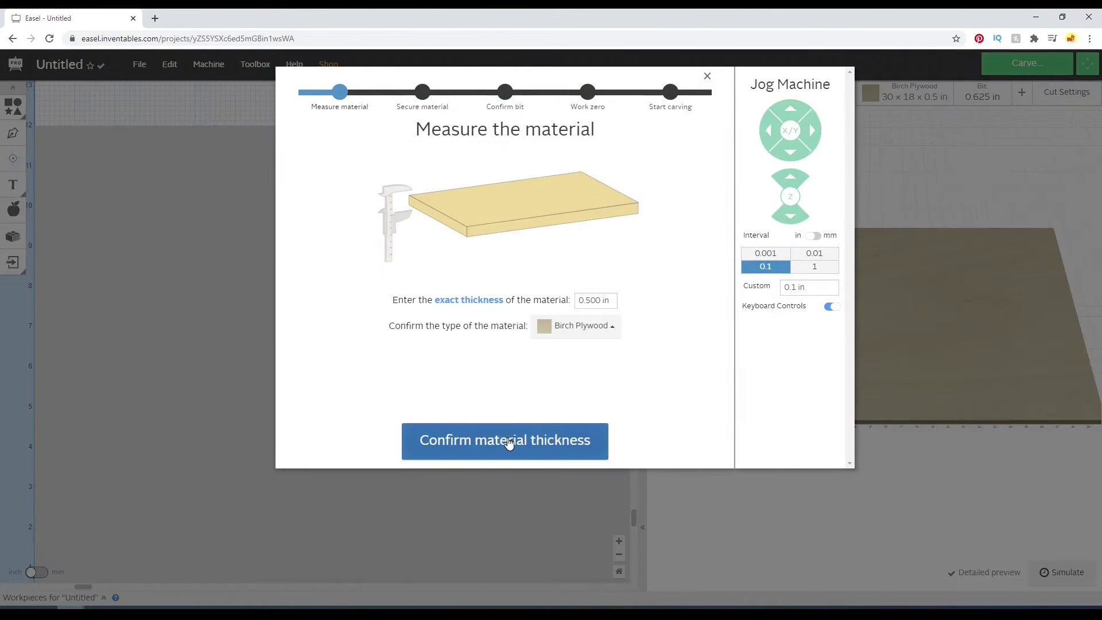
pyautogui.click(509, 442)
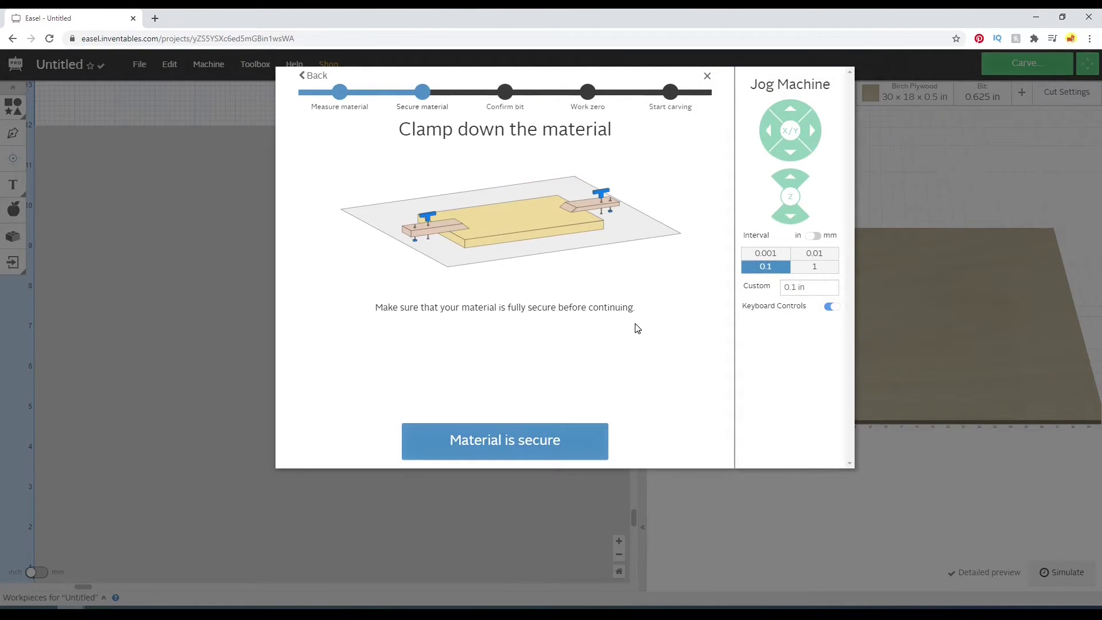
pyautogui.click(517, 448)
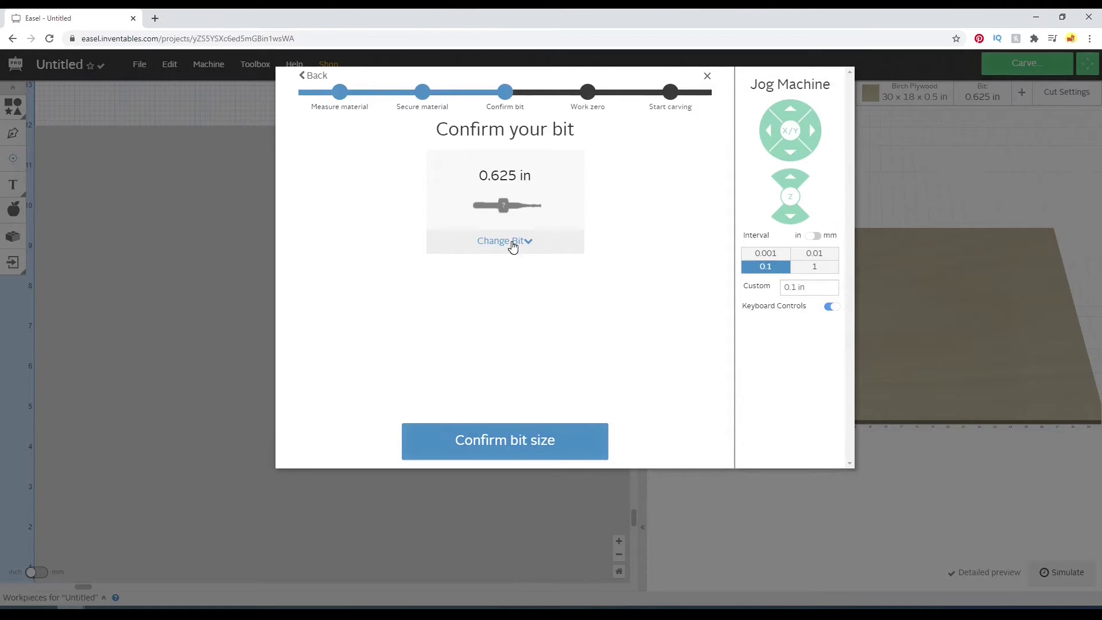
pyautogui.click(518, 450)
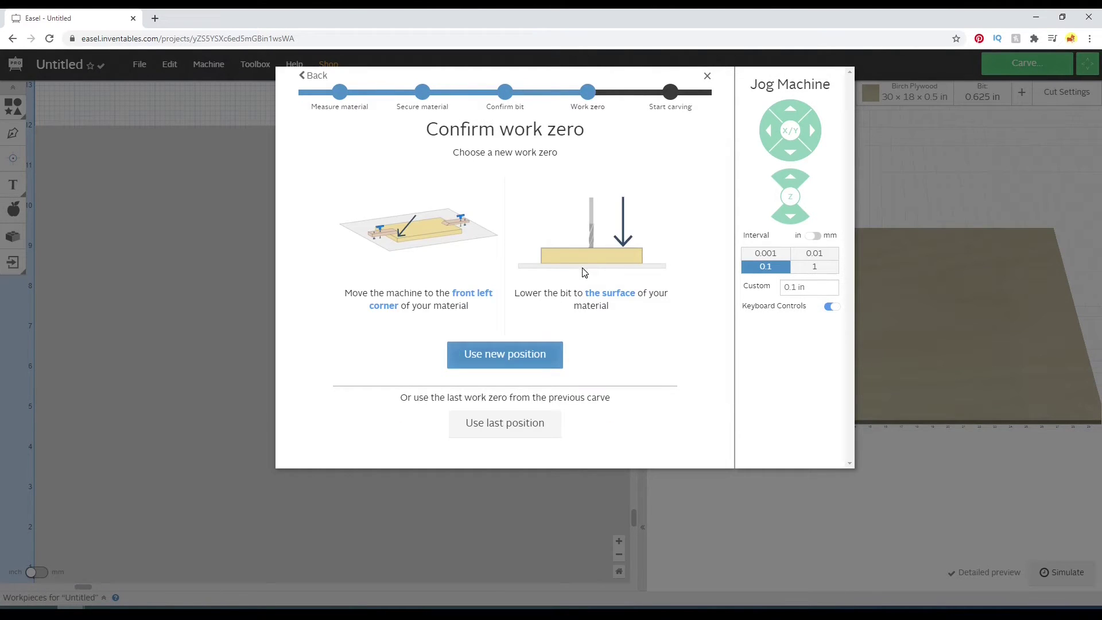
pyautogui.click(505, 354)
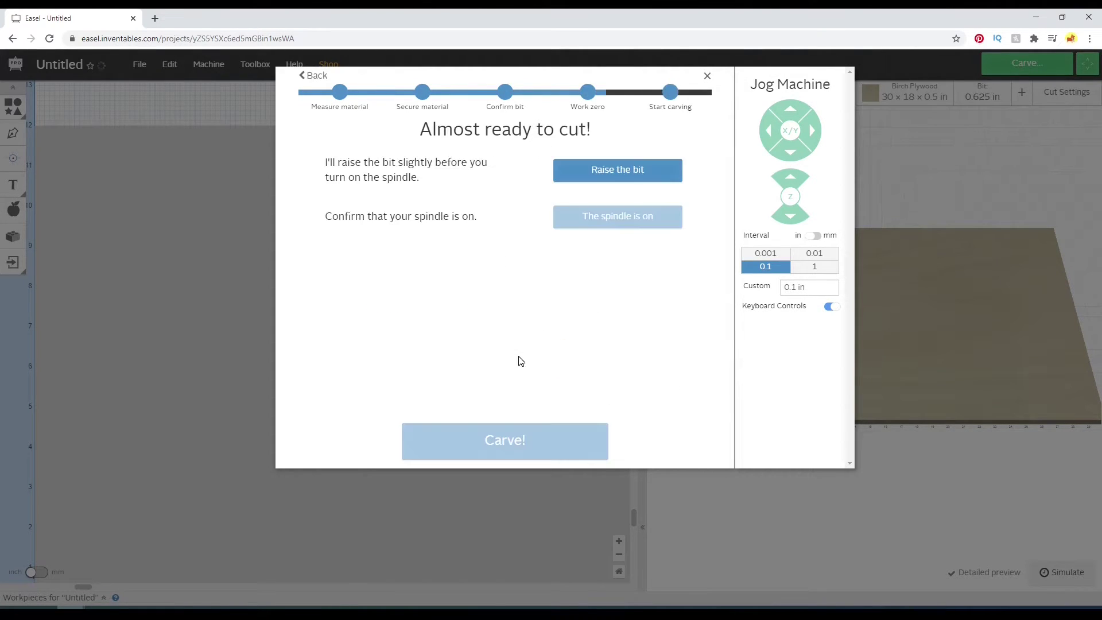
pyautogui.click(626, 170)
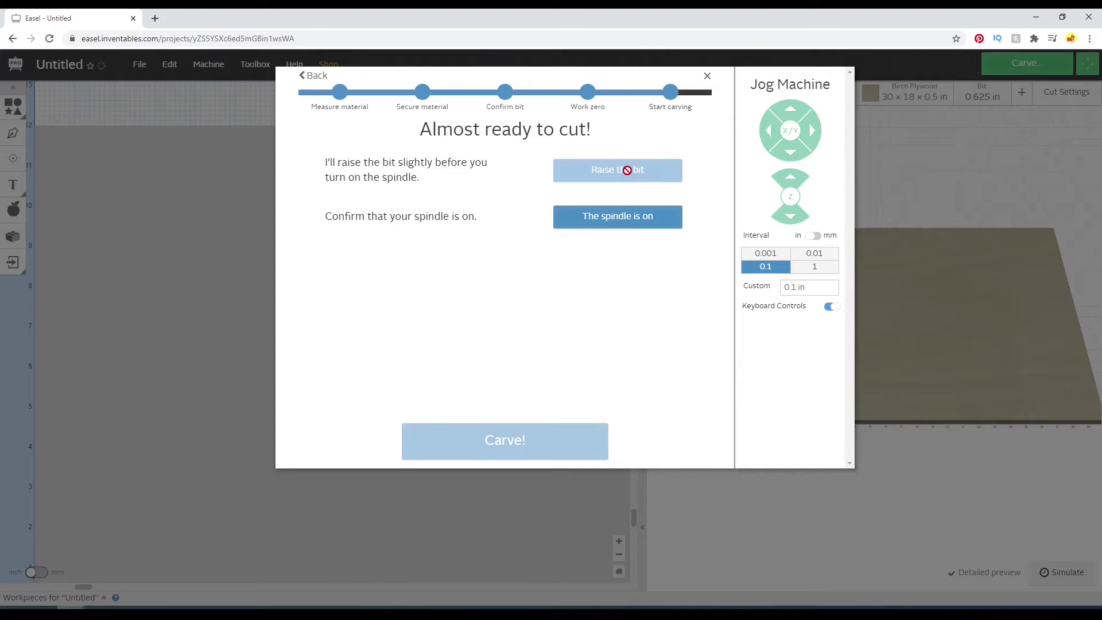
pyautogui.click(622, 224)
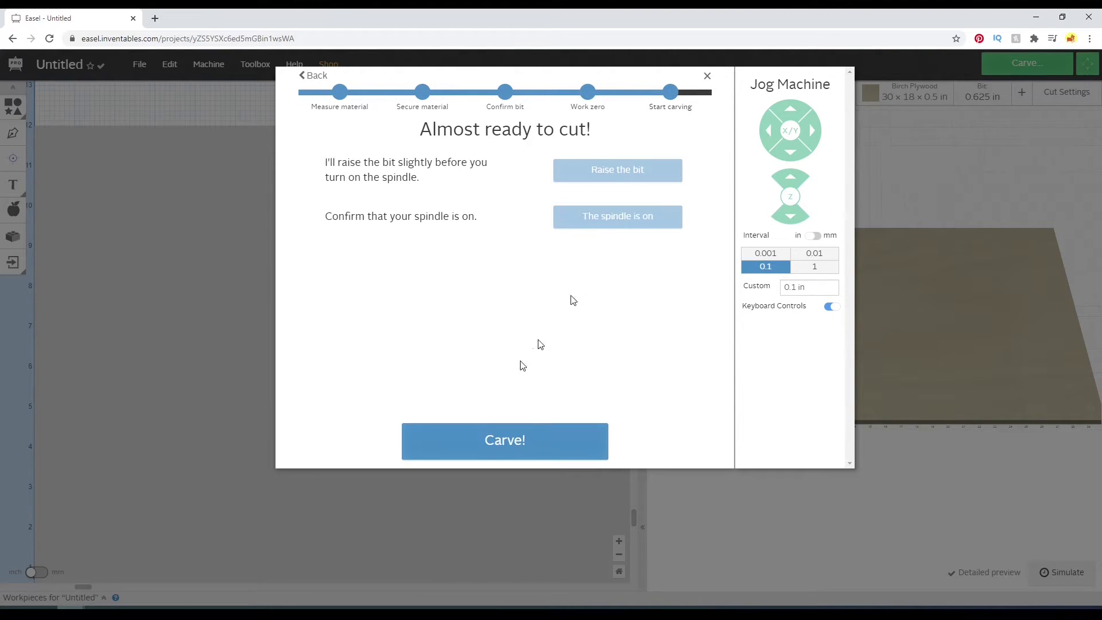
pyautogui.click(478, 439)
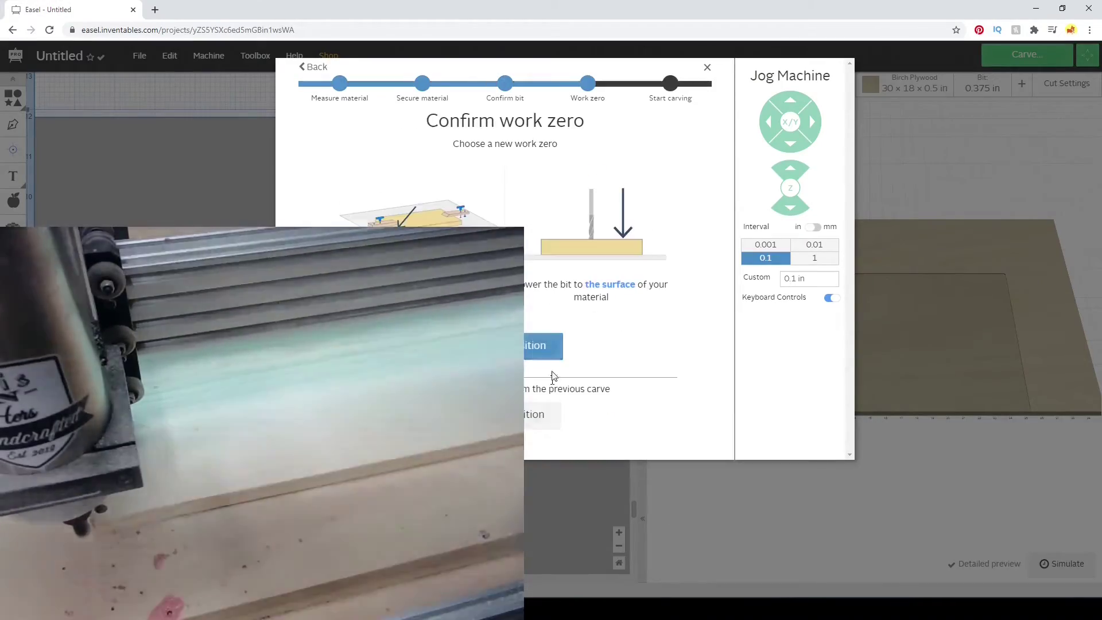
# Step: Start the pocket carve with the 0.375 in bit and let it reach 100%
pyautogui.click(634, 172)
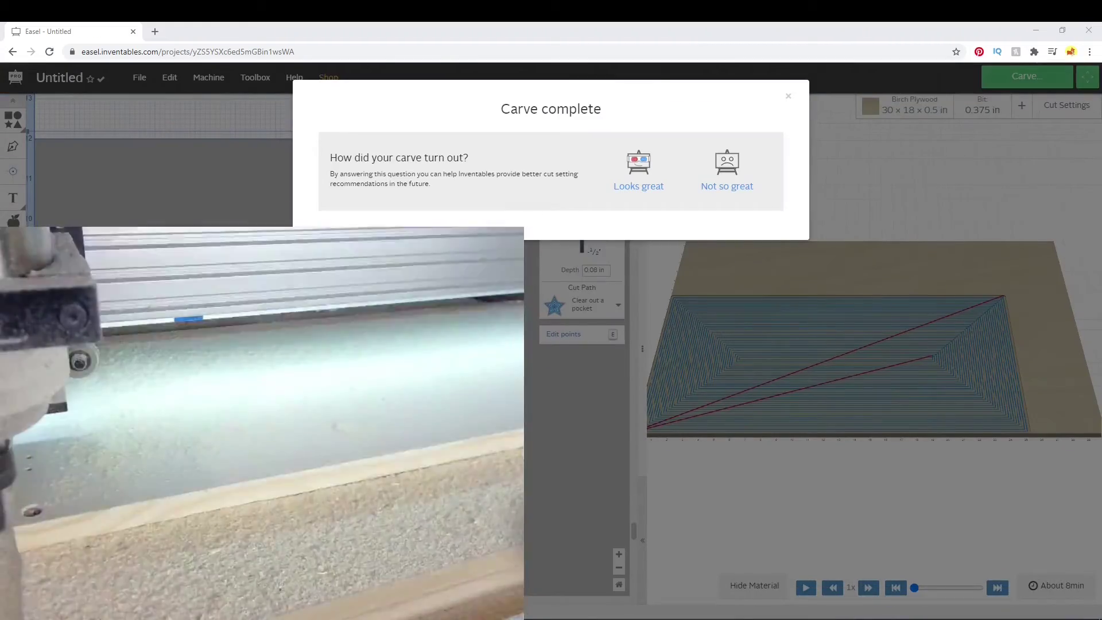
# Step: Close the Carve complete feedback dialog with its × button
pyautogui.click(789, 96)
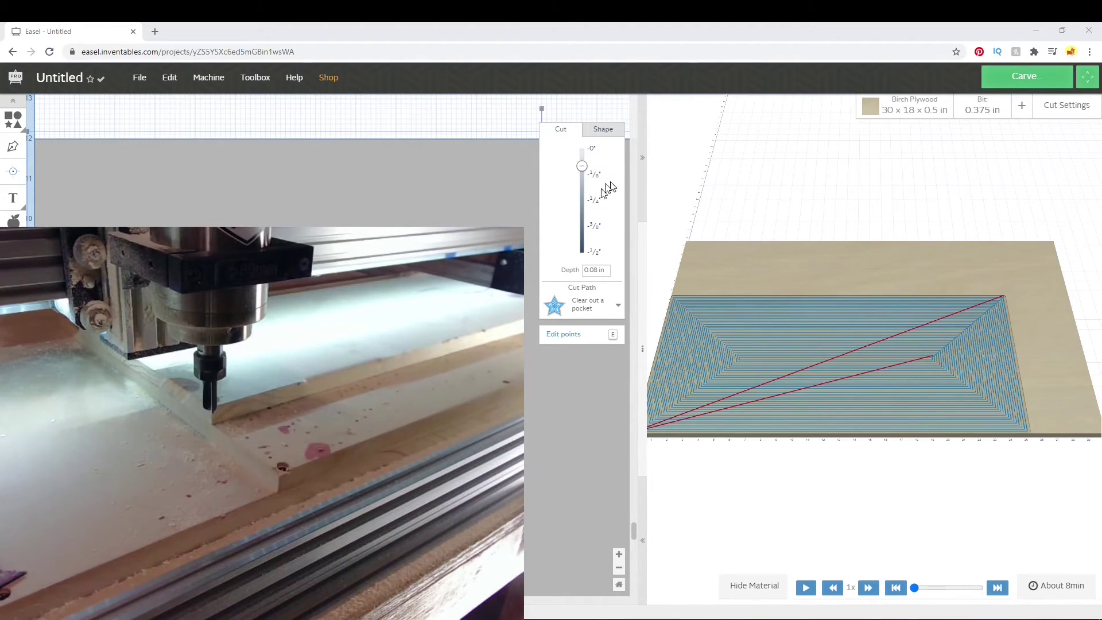
# Step: Set the pocket depth to 0.005 in and confirm material thickness and clamping in the carve wizard
pyautogui.click(602, 274)
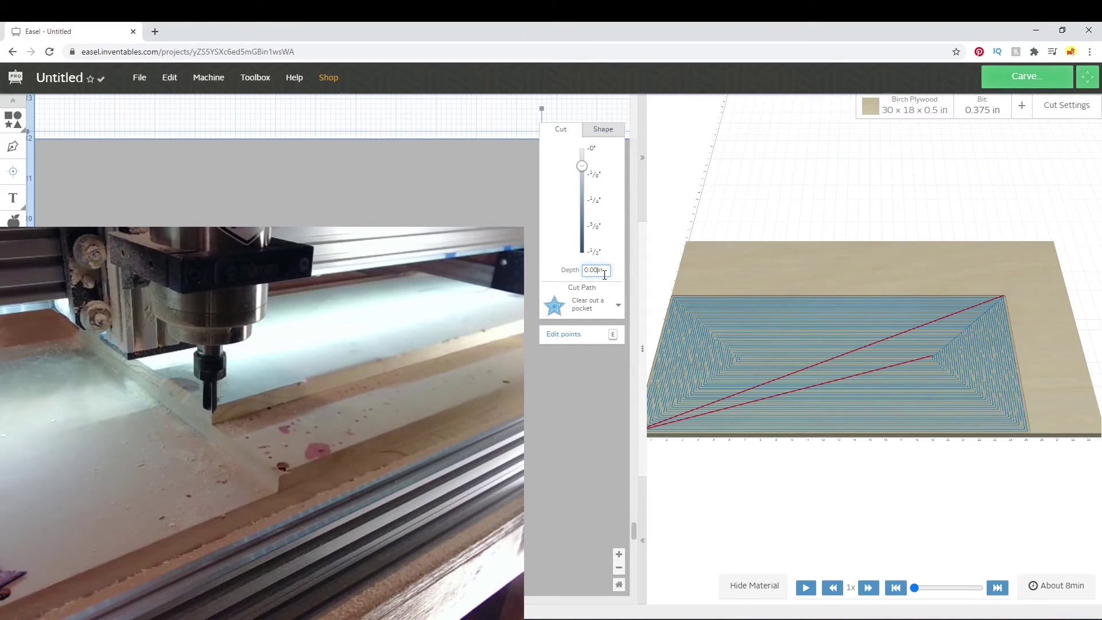
pyautogui.press('Return')
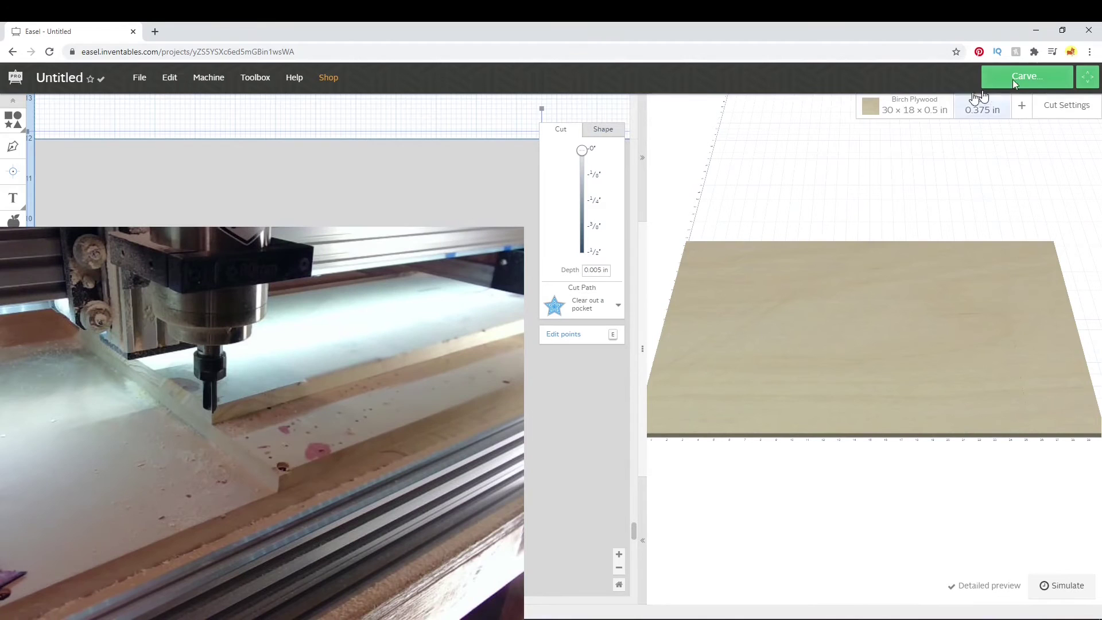
pyautogui.click(1044, 85)
pyautogui.click(544, 455)
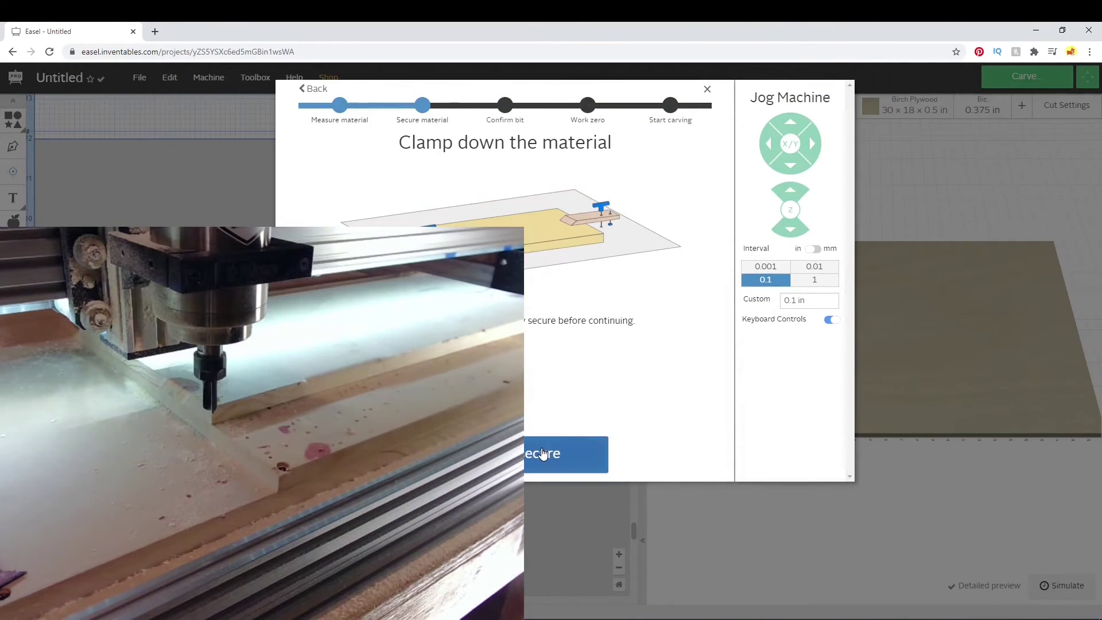
pyautogui.click(544, 455)
# Step: Confirm the bit size and work zero, then raise the bit at the Almost ready to cut step
pyautogui.click(551, 462)
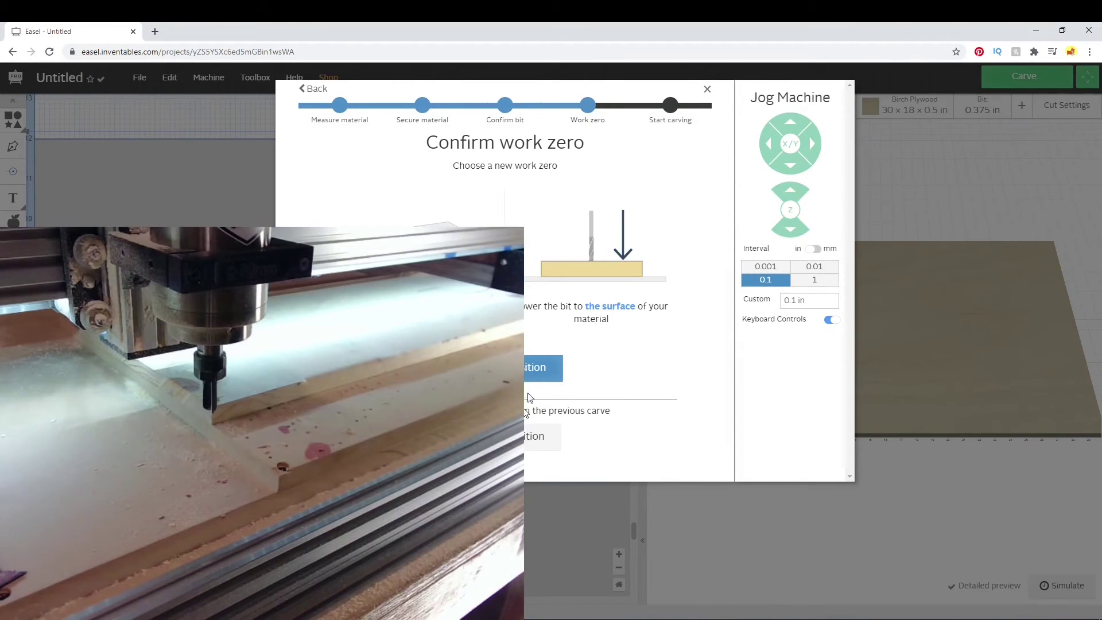
pyautogui.click(543, 368)
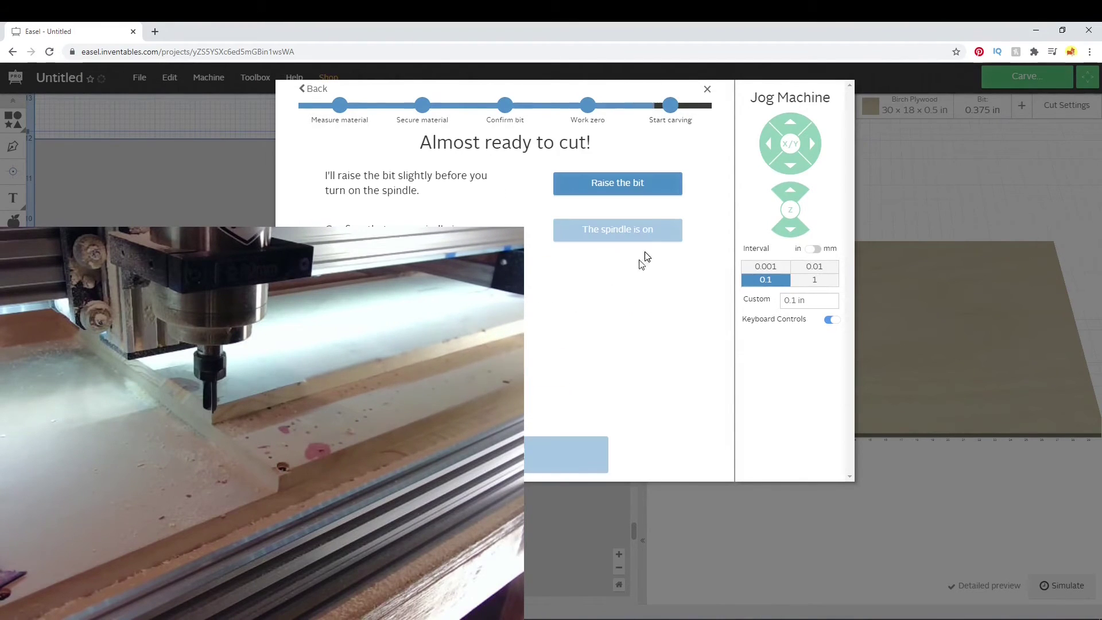
pyautogui.click(635, 182)
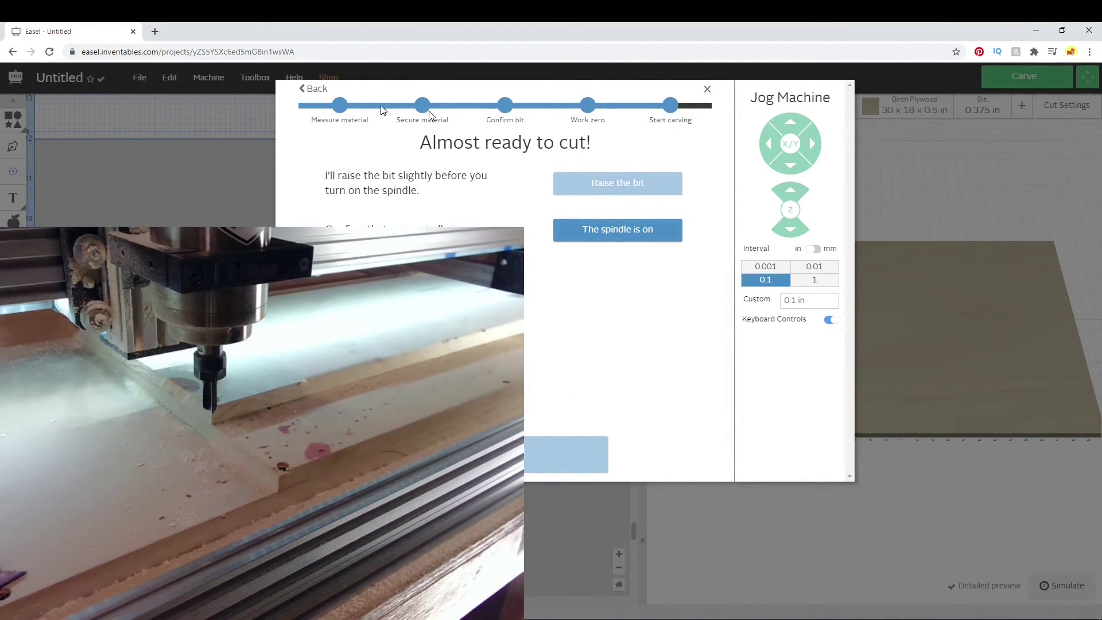
pyautogui.click(314, 91)
pyautogui.click(542, 366)
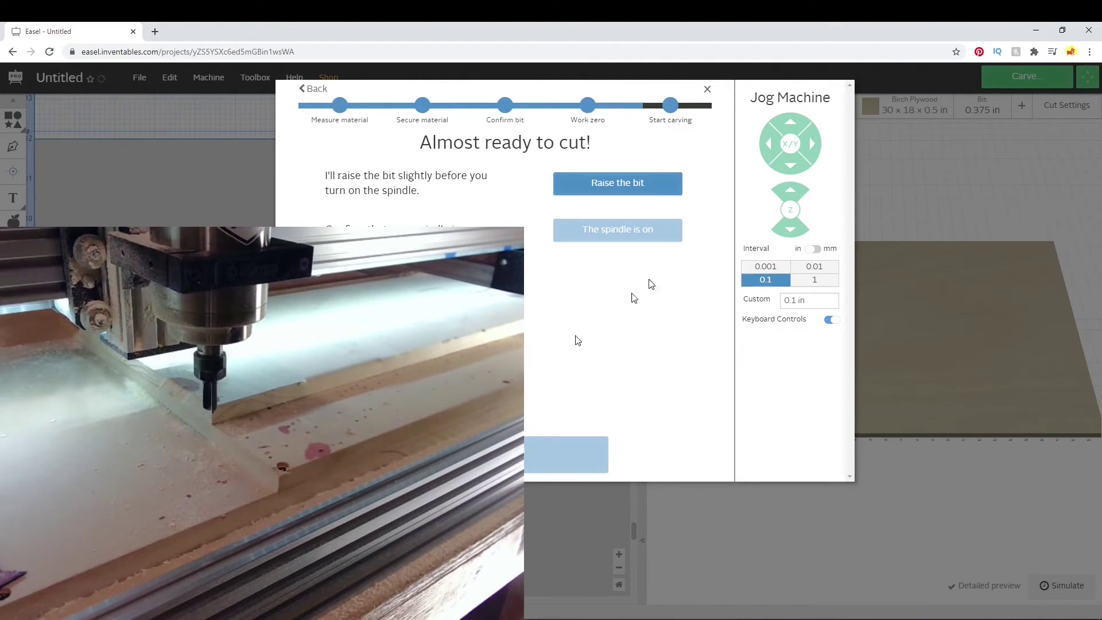
pyautogui.click(647, 176)
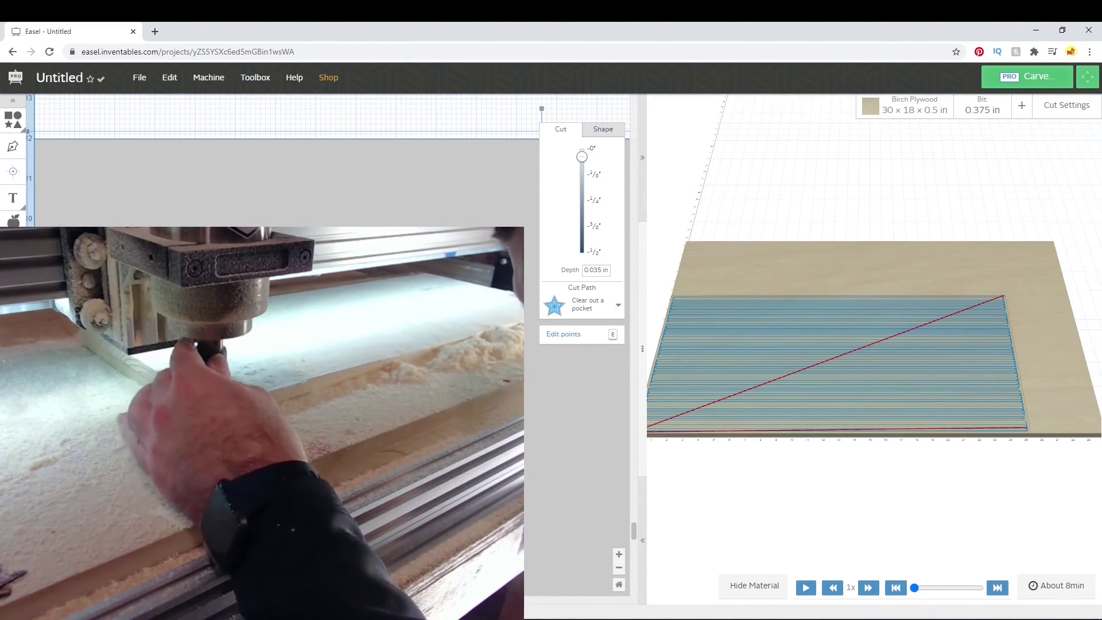
# Step: Set the pocket depth to 0.05 in, confirm every carve wizard step and start carving
pyautogui.write('0.05')
pyautogui.press('Tab')
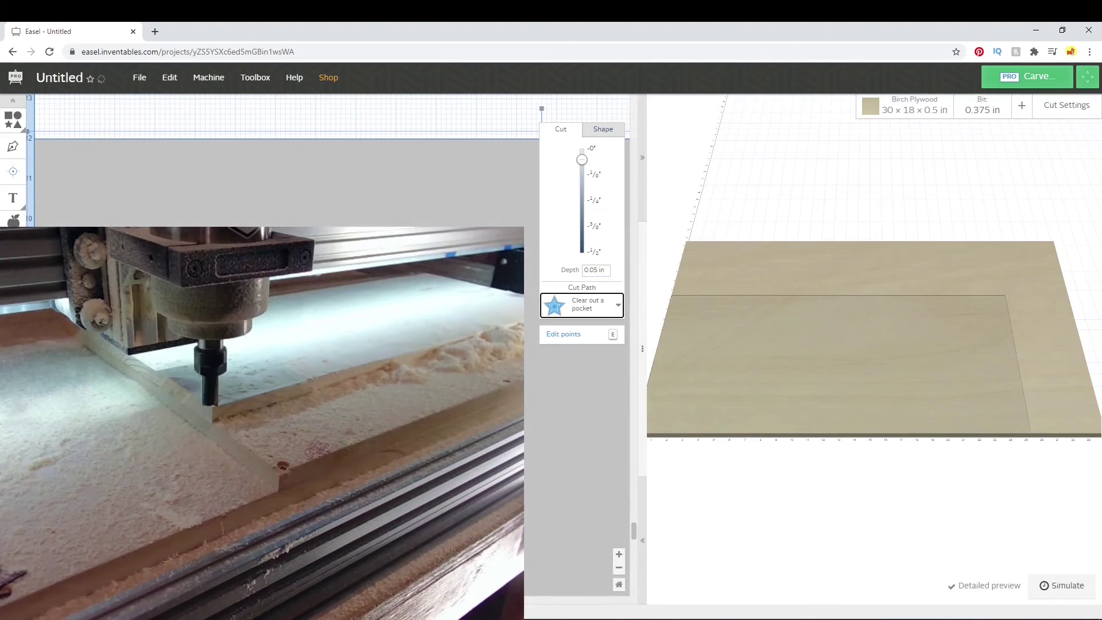
pyautogui.click(1030, 77)
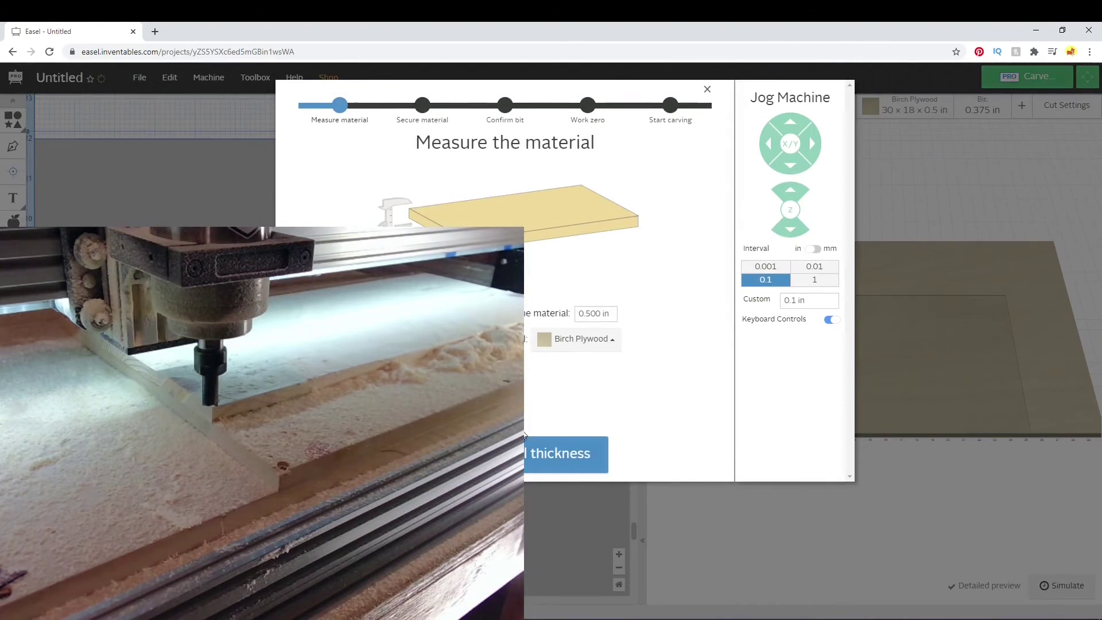
pyautogui.click(565, 454)
pyautogui.click(566, 453)
pyautogui.click(565, 454)
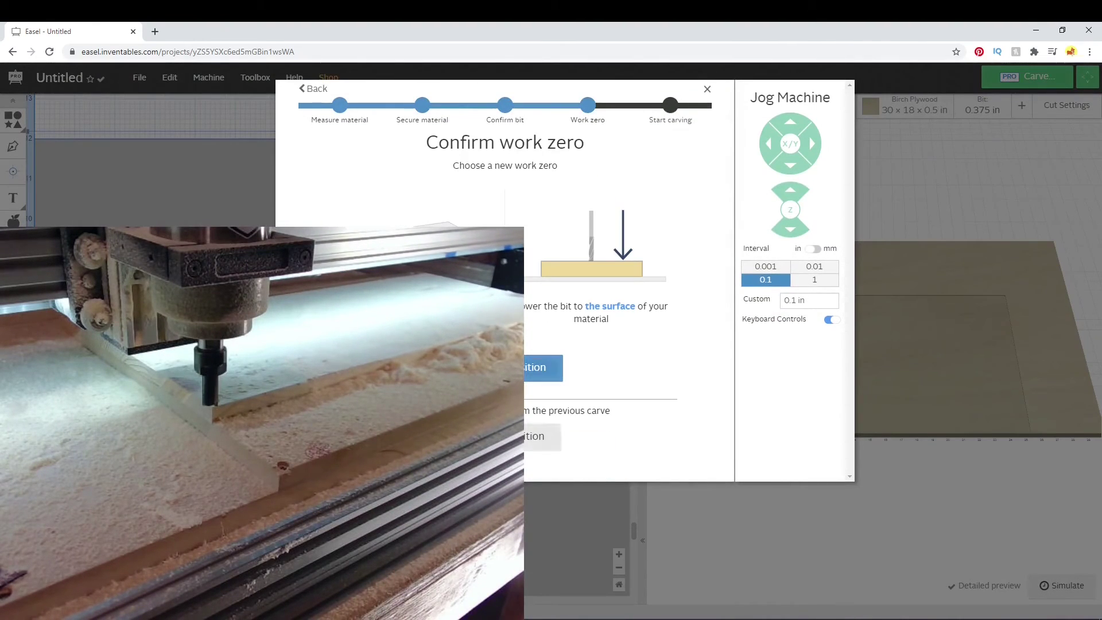
pyautogui.click(545, 454)
pyautogui.click(595, 185)
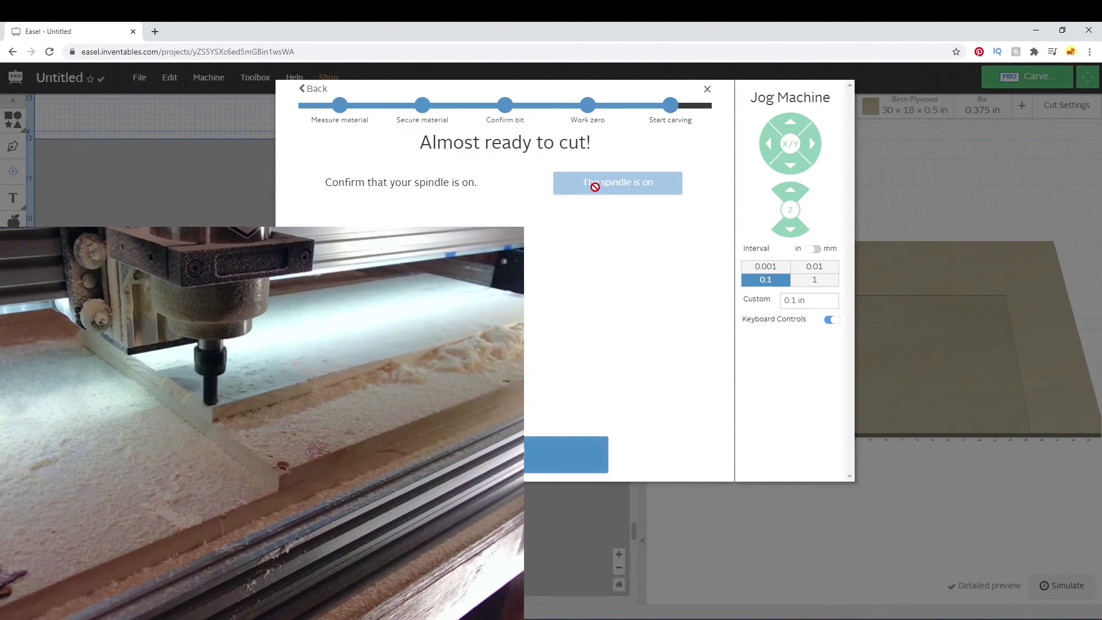
pyautogui.click(565, 453)
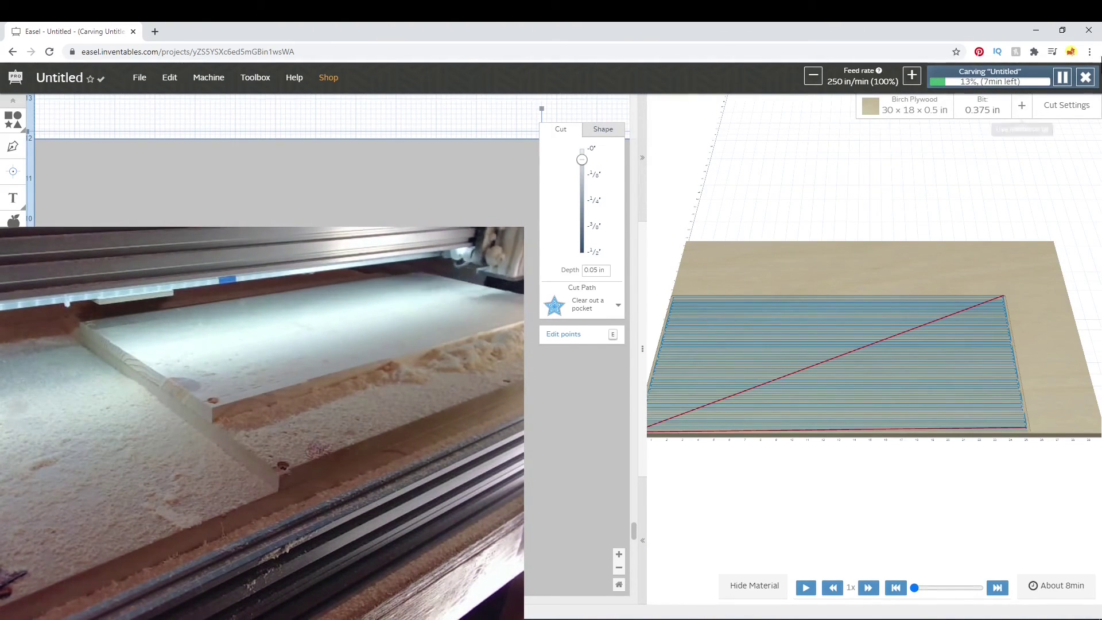
# Step: Raise the carve's feed rate from 100% to 200%, reaching 500 in/min
pyautogui.click(912, 75)
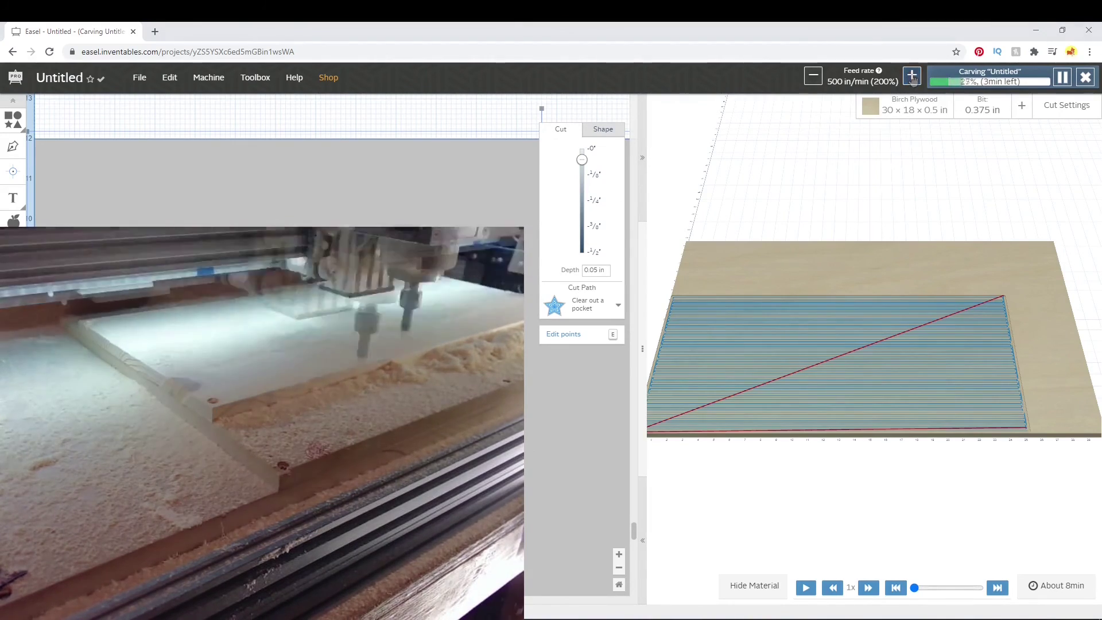
pyautogui.click(912, 76)
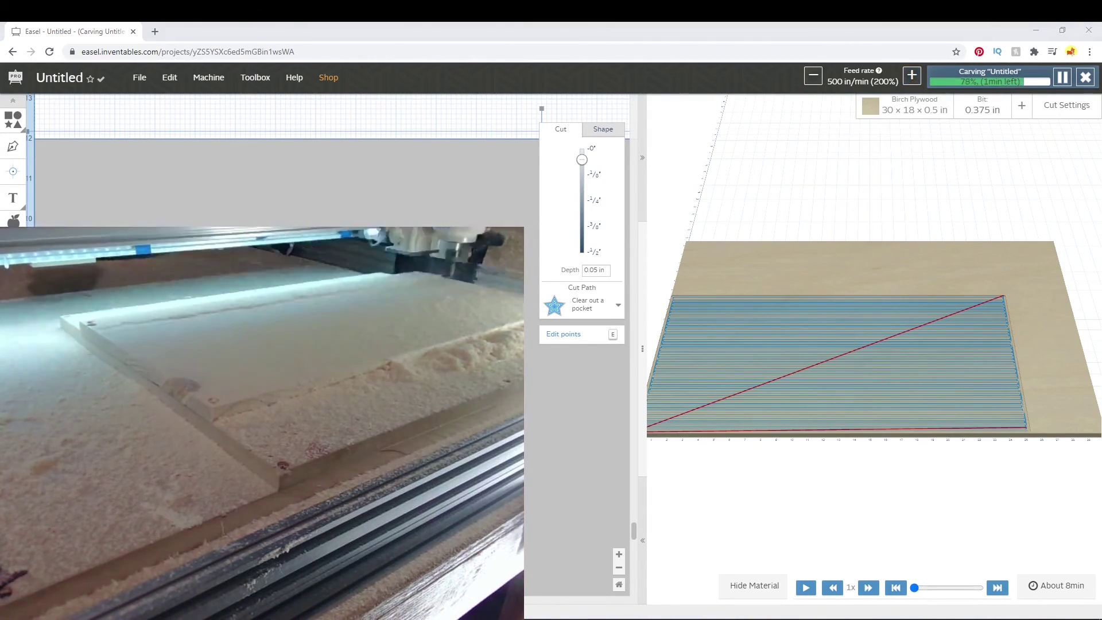